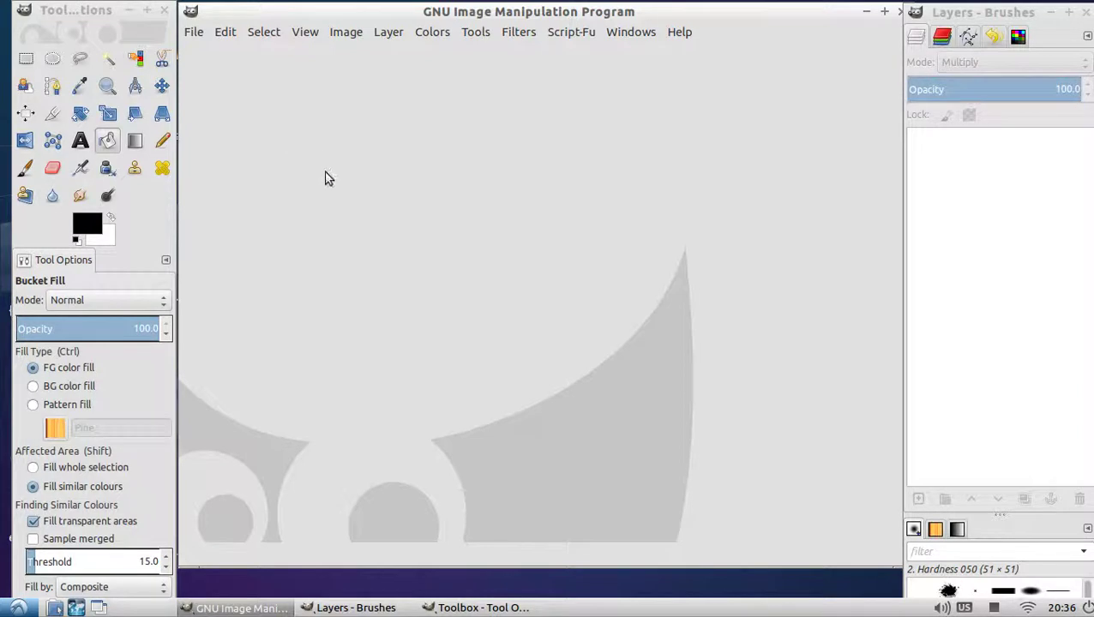
Step: Open dungeon template.xcf from the File > Open Recent list
{"action": "left_click", "coordinate": [197, 35]}
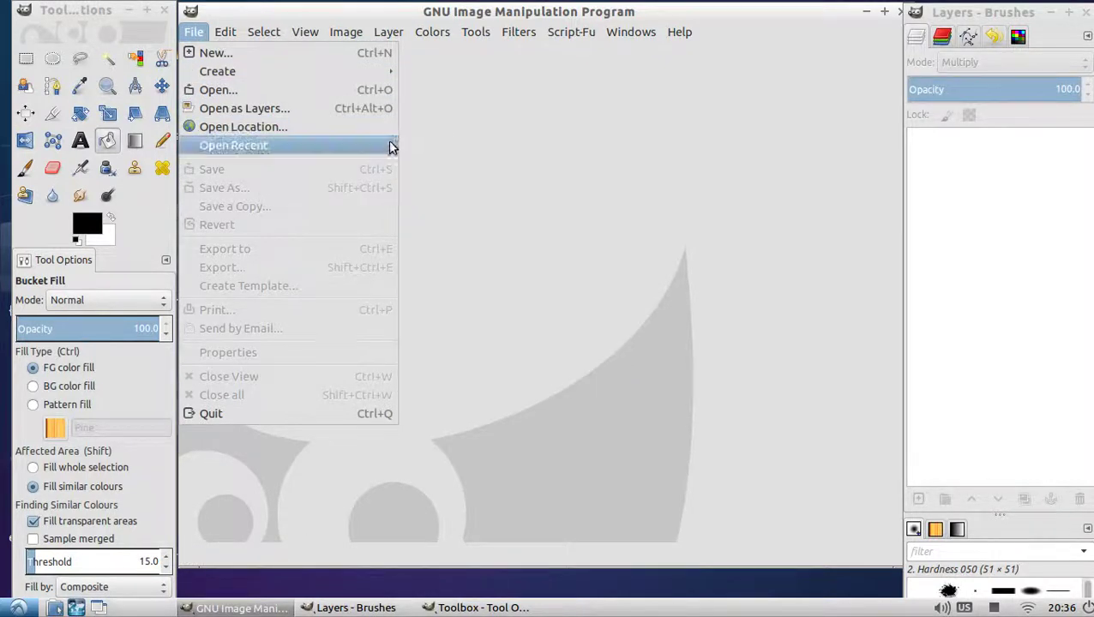
{"action": "mouse_move", "coordinate": [390, 147]}
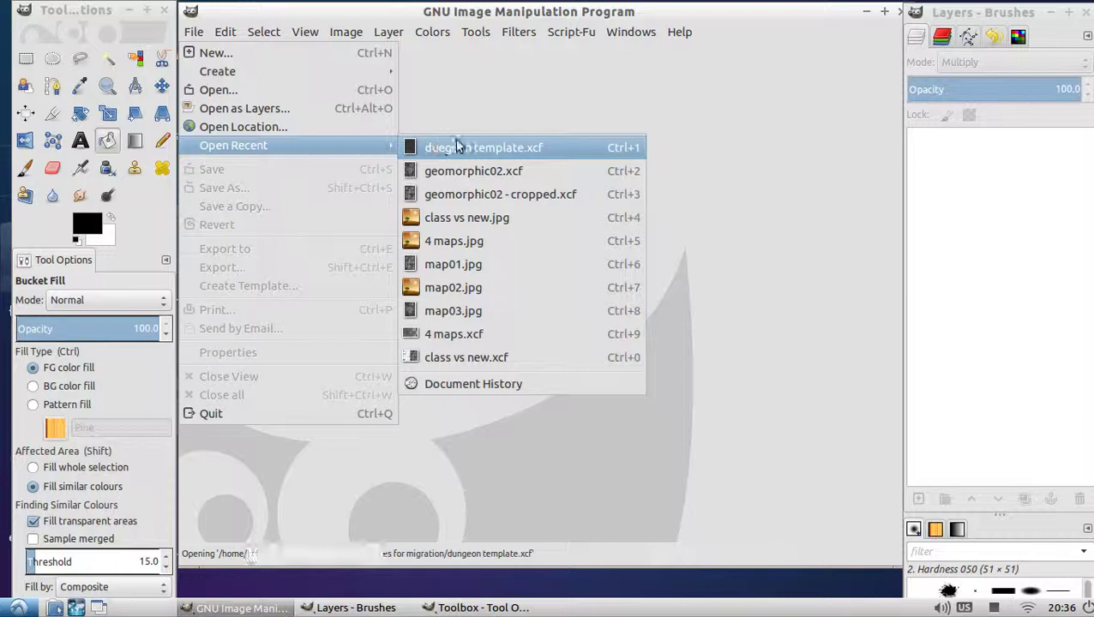
{"action": "left_click", "coordinate": [465, 146]}
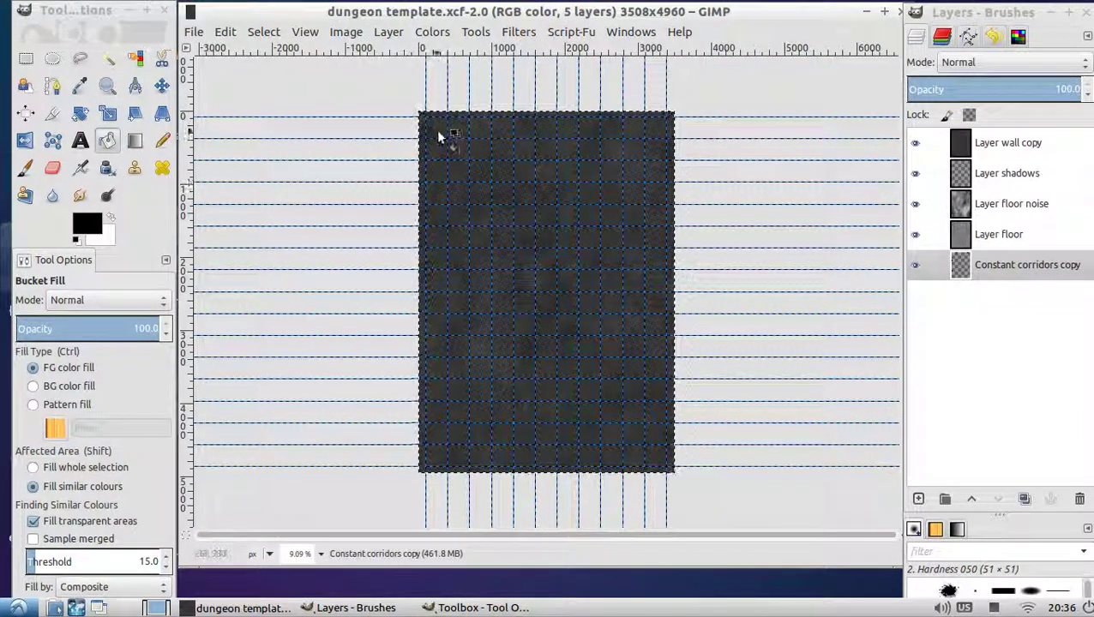
Step: Pick Rectangle Select and turn Show Guides off and back on so guides stay visible
{"action": "left_click", "coordinate": [26, 58]}
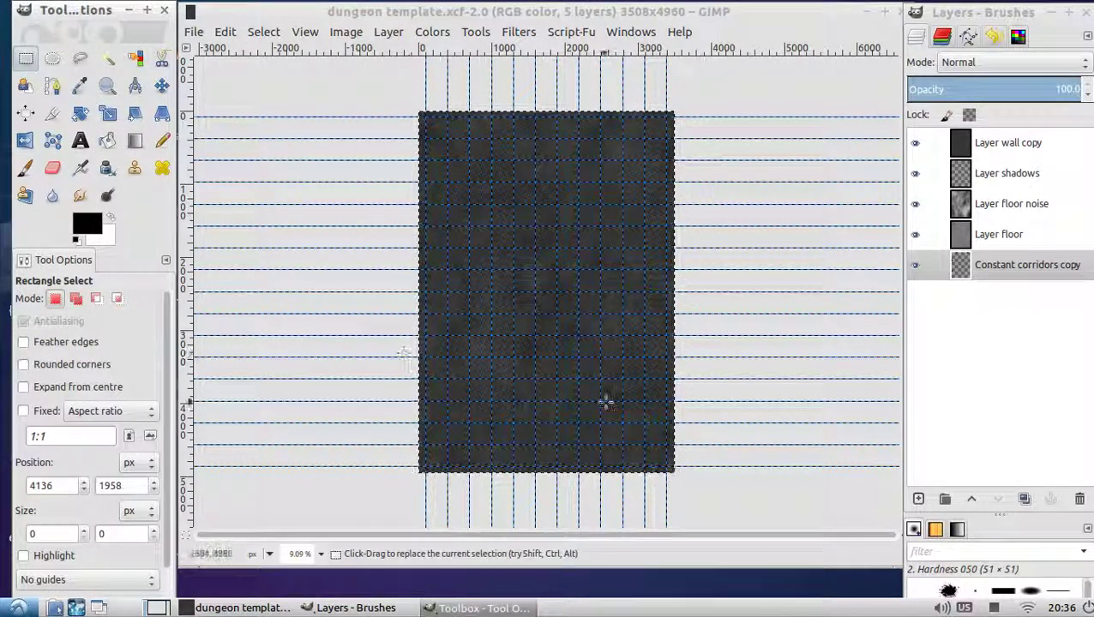
{"action": "left_click", "coordinate": [308, 33]}
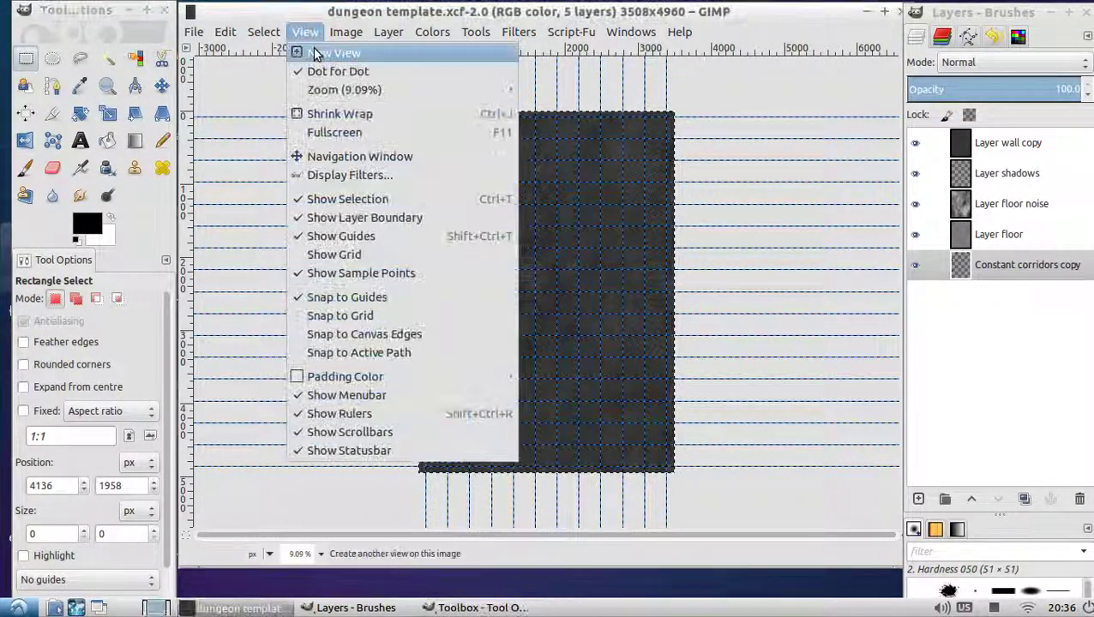
{"action": "left_click", "coordinate": [341, 239]}
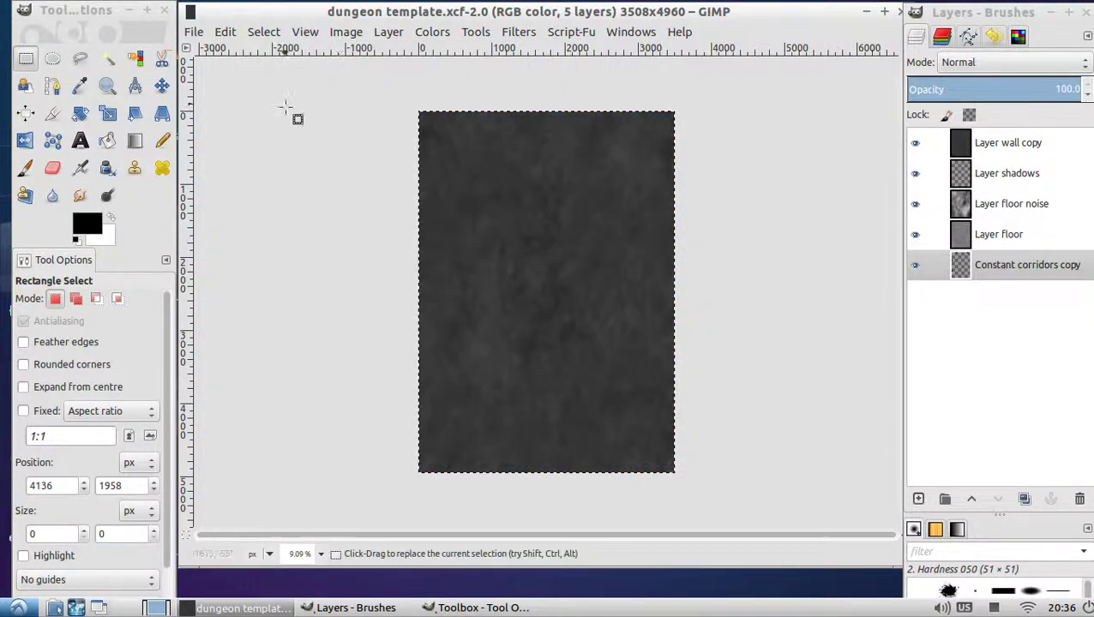
{"action": "left_click", "coordinate": [262, 32]}
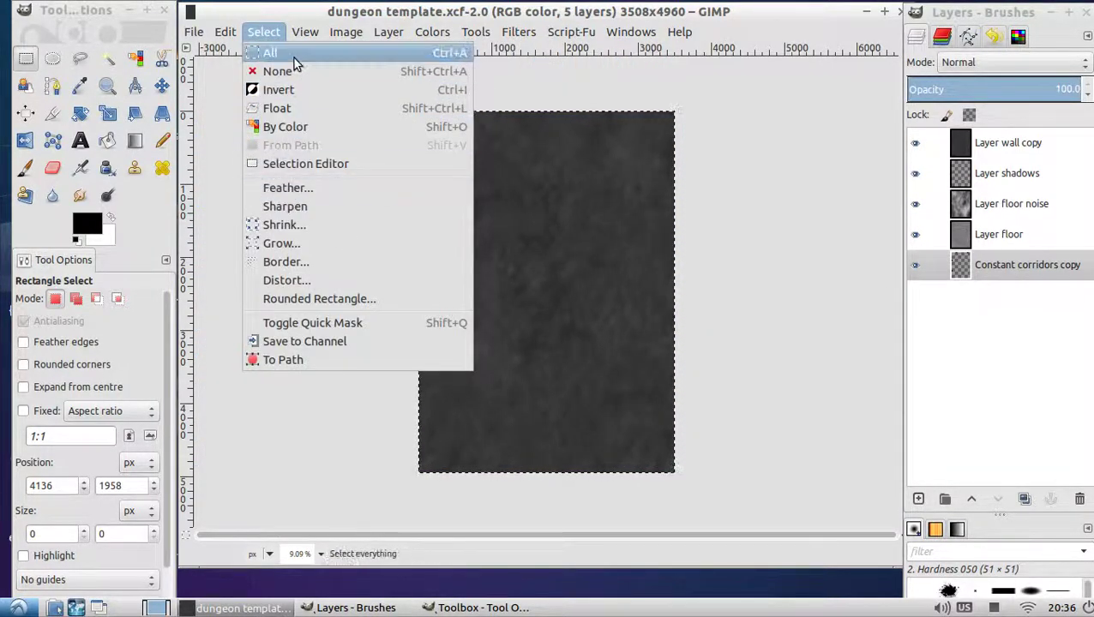
{"action": "mouse_move", "coordinate": [305, 33]}
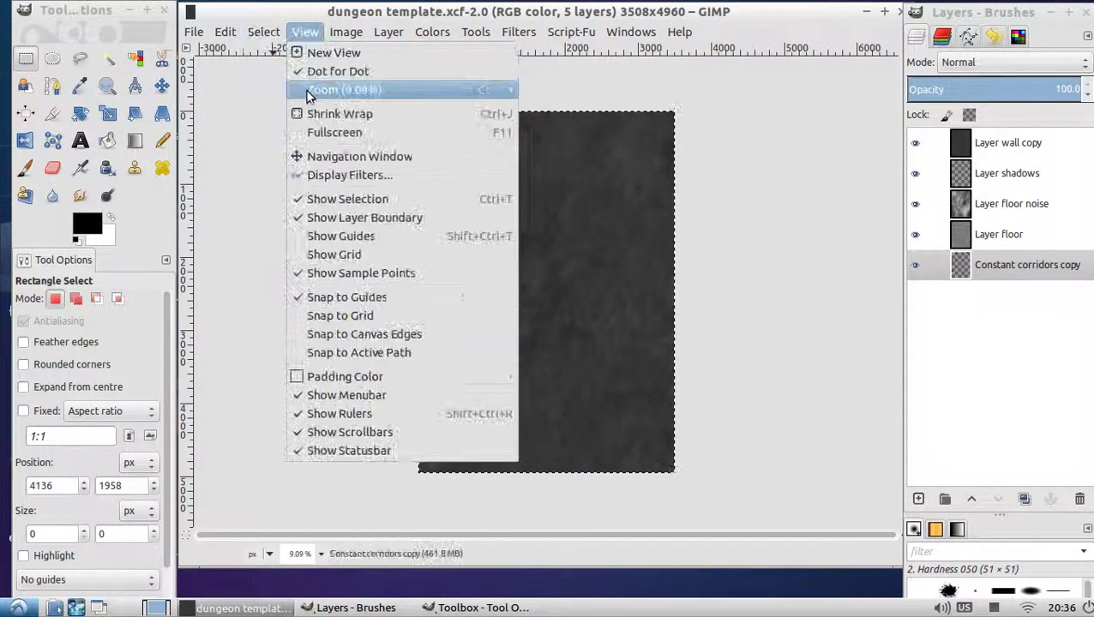
{"action": "left_click", "coordinate": [341, 236]}
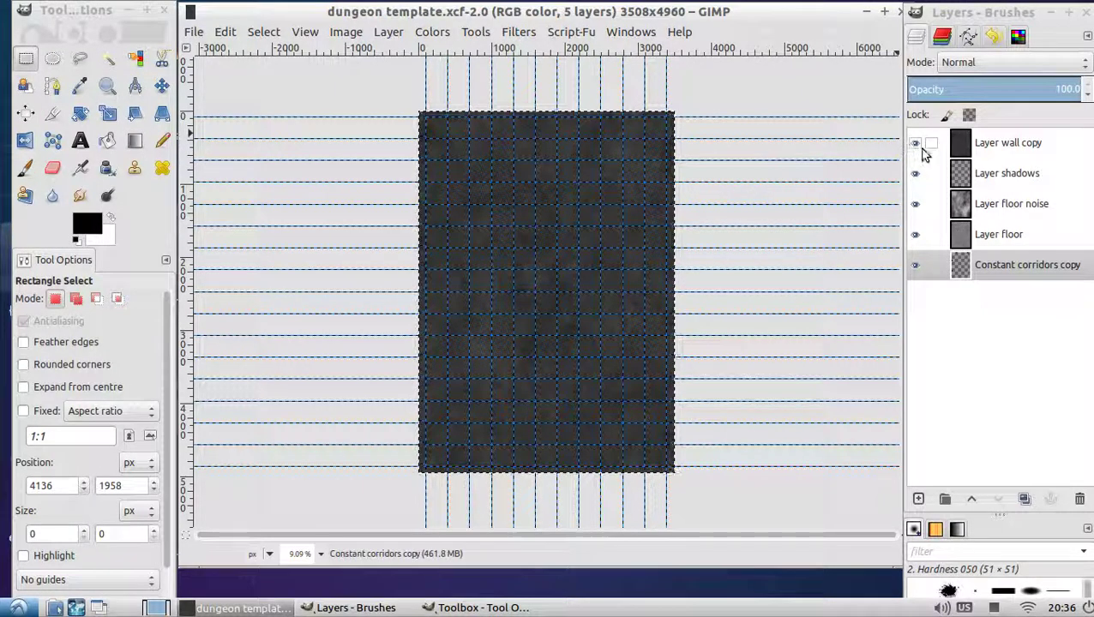
Step: Hide the other layers, drag Constant corridors copy to the top, and make it visible
{"action": "left_click_drag", "start_coordinate": [918, 150], "coordinate": [918, 264]}
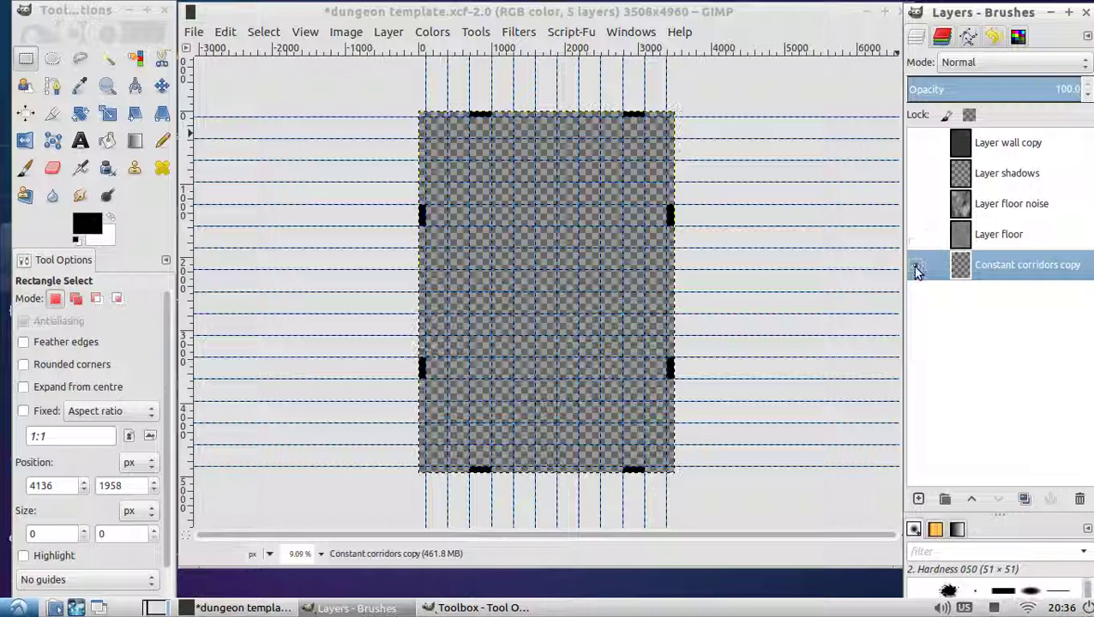
{"action": "left_click_drag", "start_coordinate": [992, 264], "coordinate": [1000, 144]}
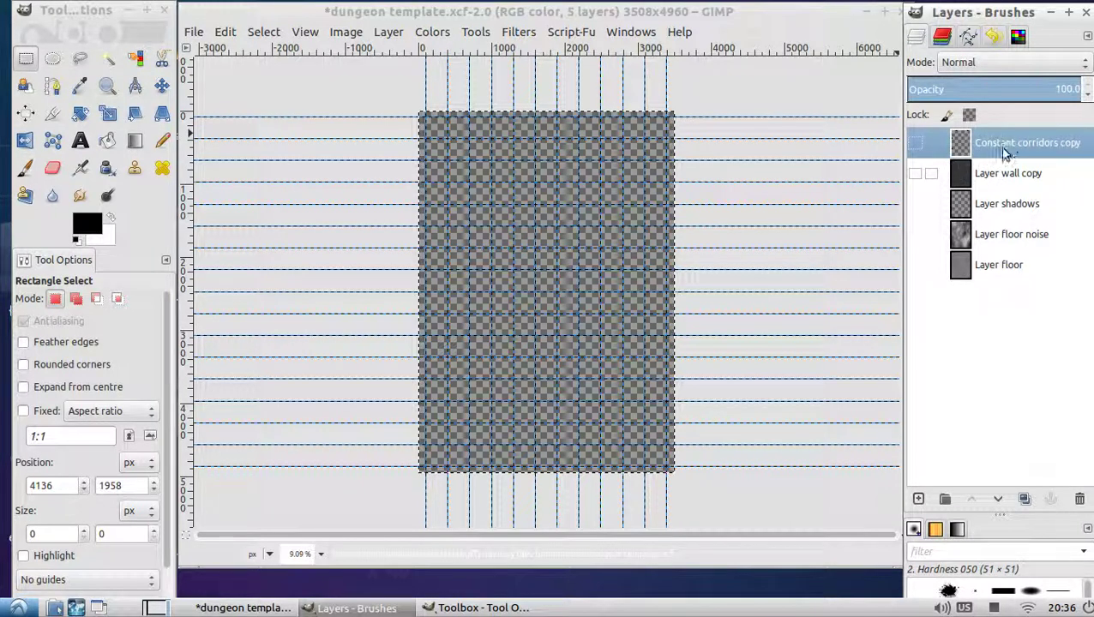
{"action": "left_click", "coordinate": [916, 146]}
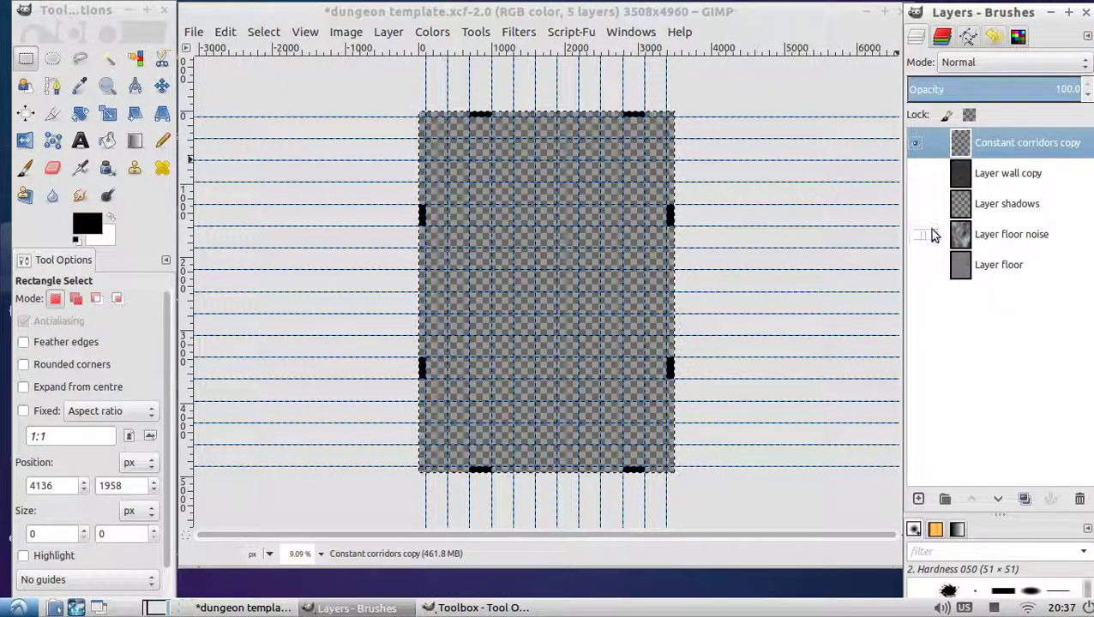
Step: Show Layer floor and hide the guide lines
{"action": "left_click", "coordinate": [916, 266]}
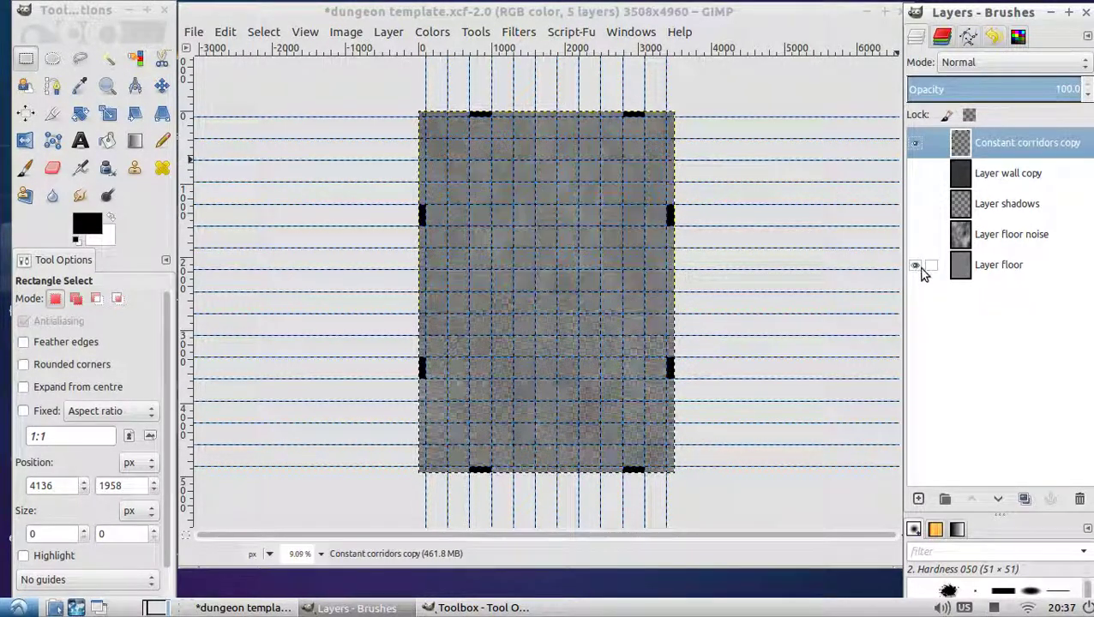
{"action": "left_click", "coordinate": [351, 34]}
{"action": "mouse_move", "coordinate": [304, 32]}
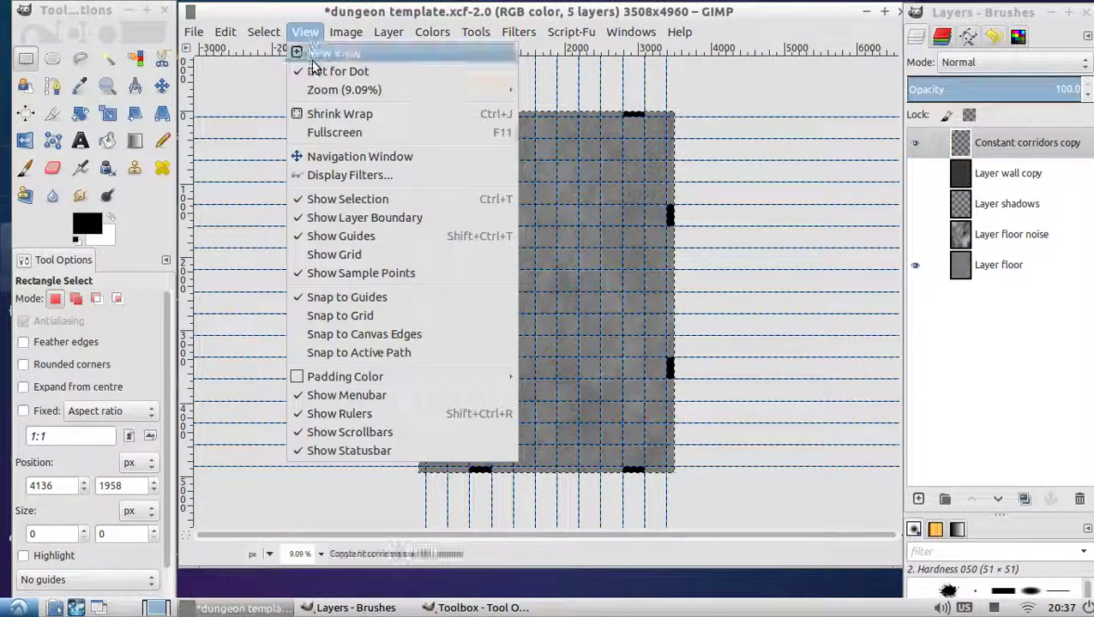
{"action": "left_click", "coordinate": [355, 238]}
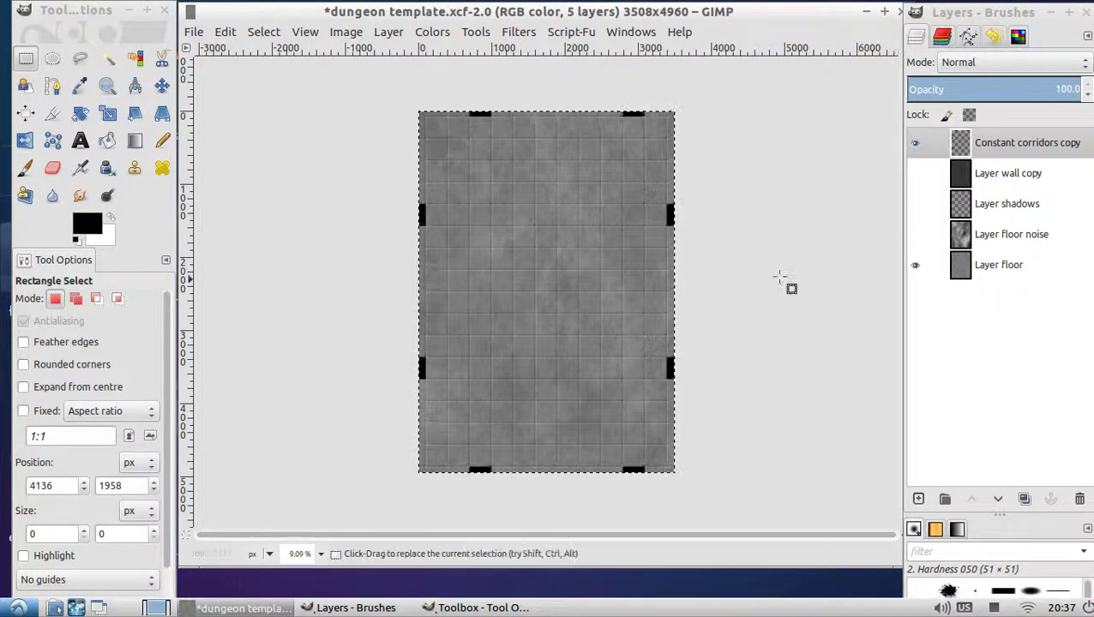
Step: Show Layer floor noise and Layer wall copy, then make Constant corridors copy active
{"action": "left_click", "coordinate": [915, 238]}
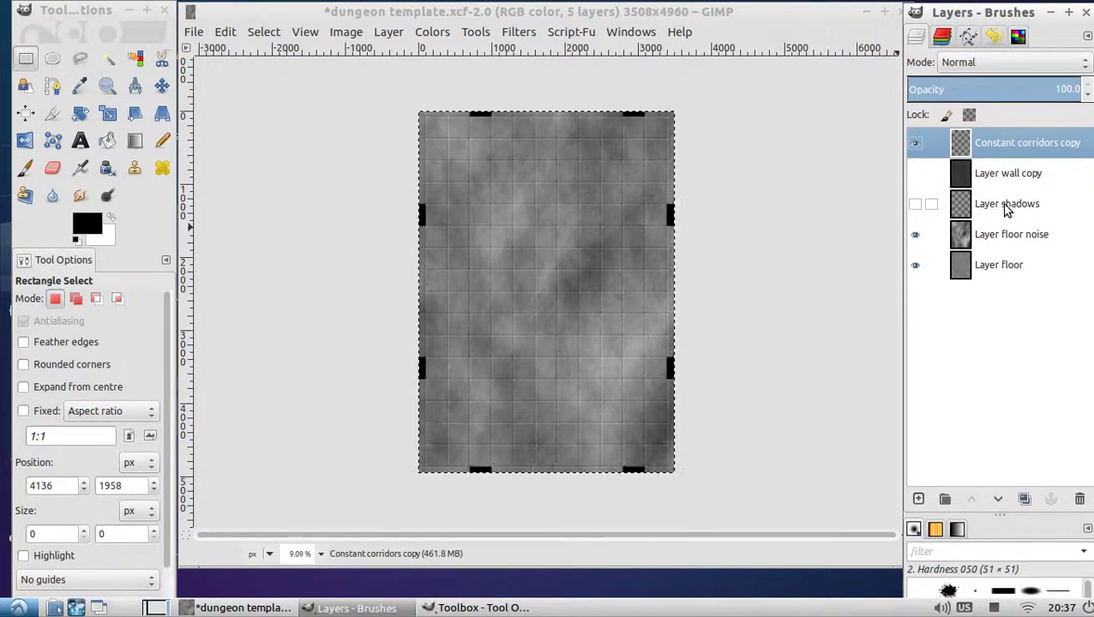
{"action": "left_click", "coordinate": [1008, 206]}
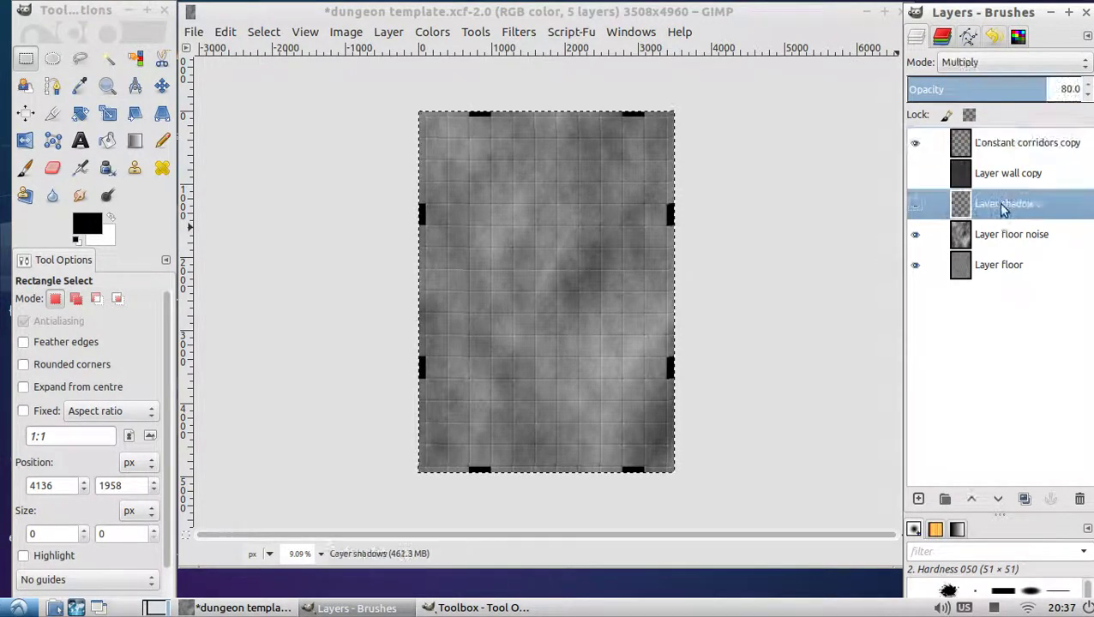
{"action": "left_click", "coordinate": [915, 174]}
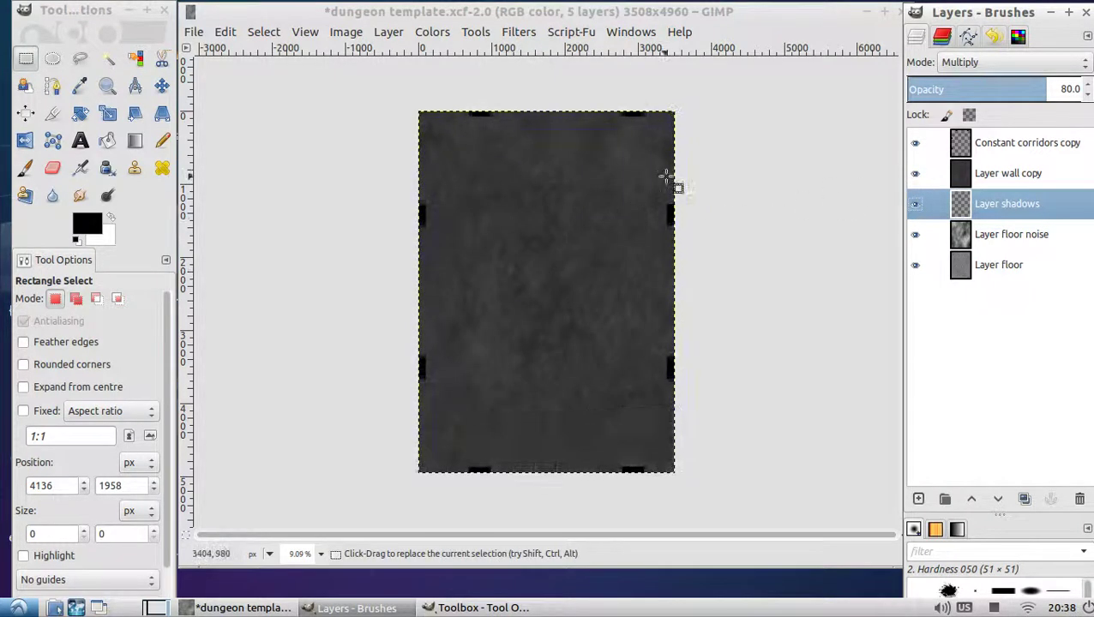
{"action": "left_click", "coordinate": [993, 171]}
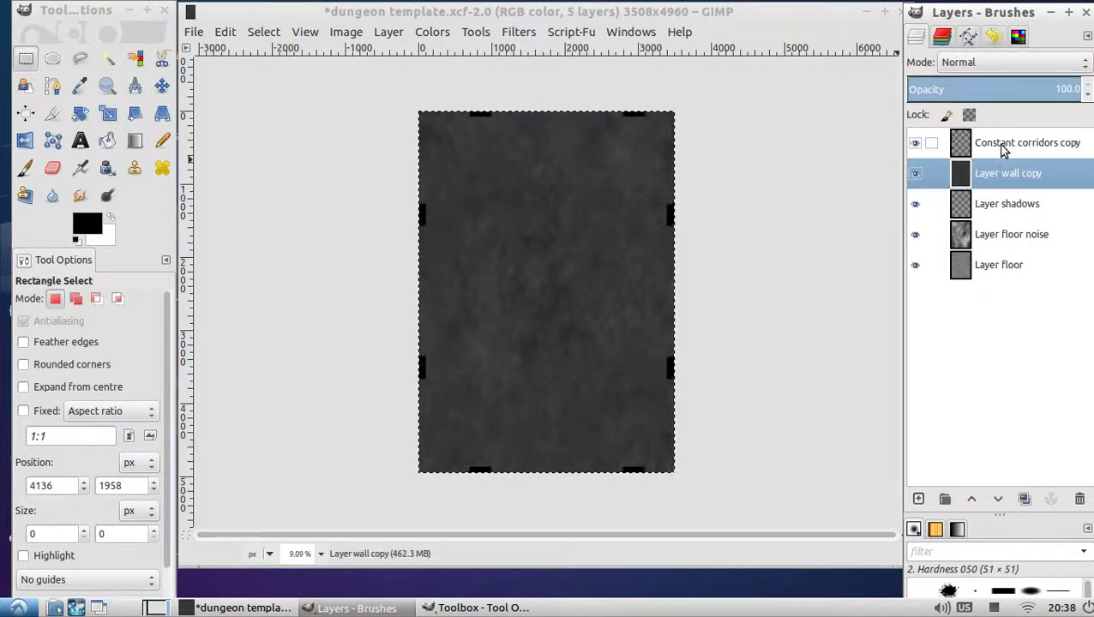
{"action": "left_click", "coordinate": [995, 148]}
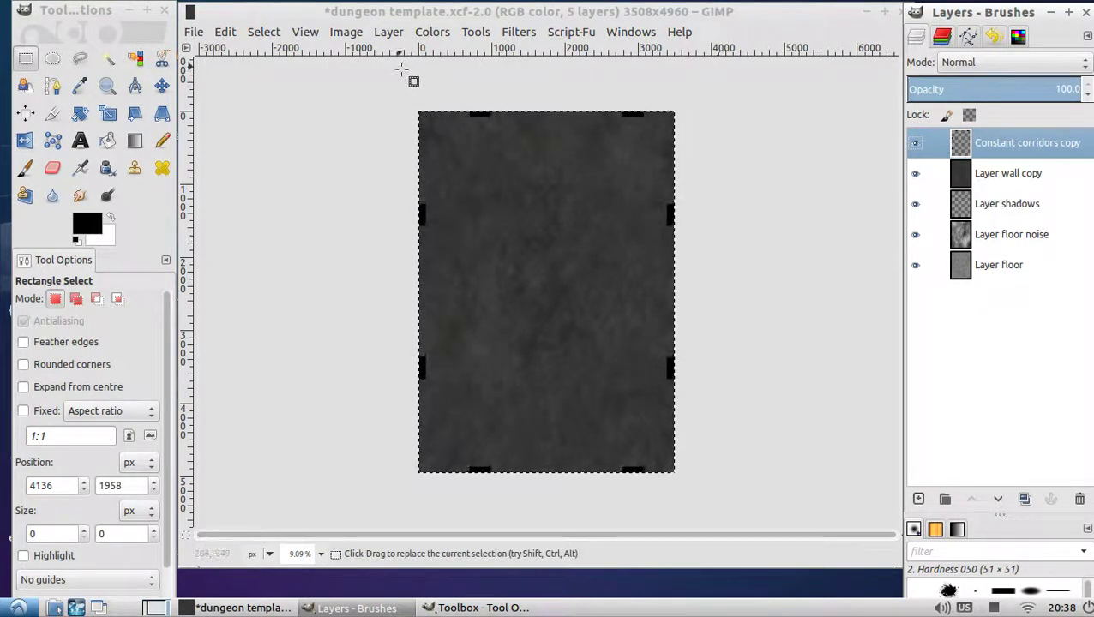
Step: Show the guides again and select a 300-wide corridor running down the whole sheet
{"action": "left_click", "coordinate": [306, 32]}
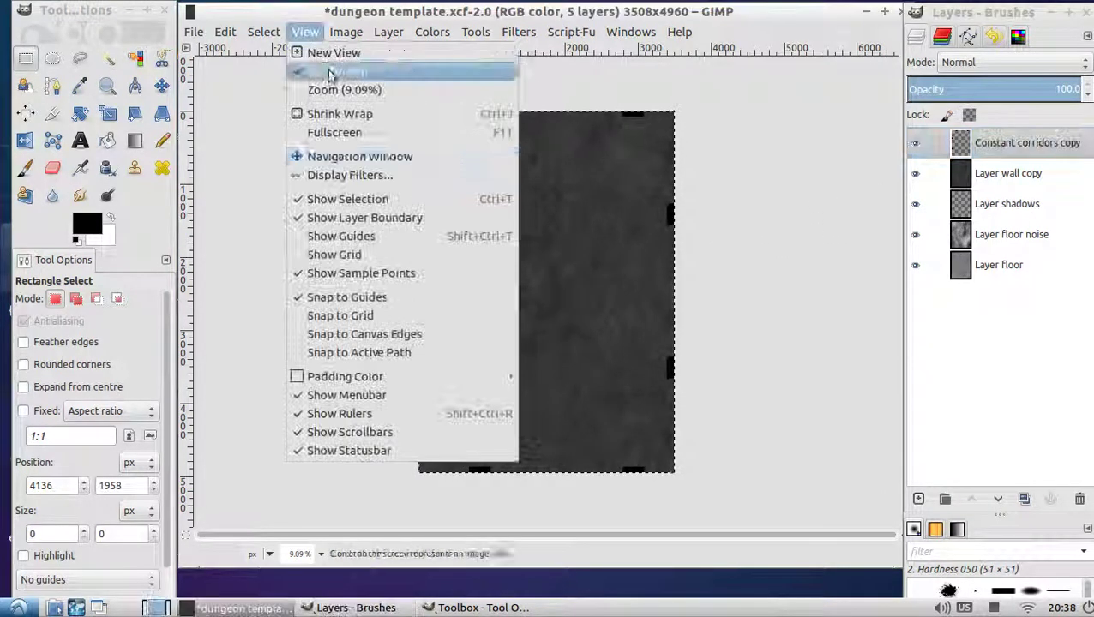
{"action": "left_click", "coordinate": [378, 237]}
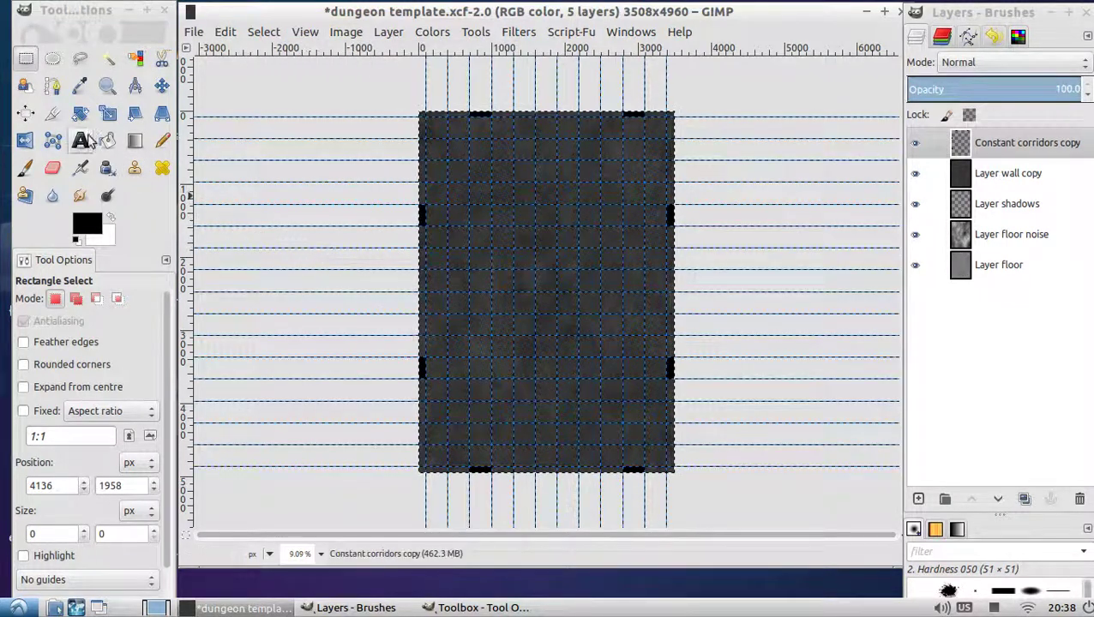
{"action": "left_click", "coordinate": [26, 62]}
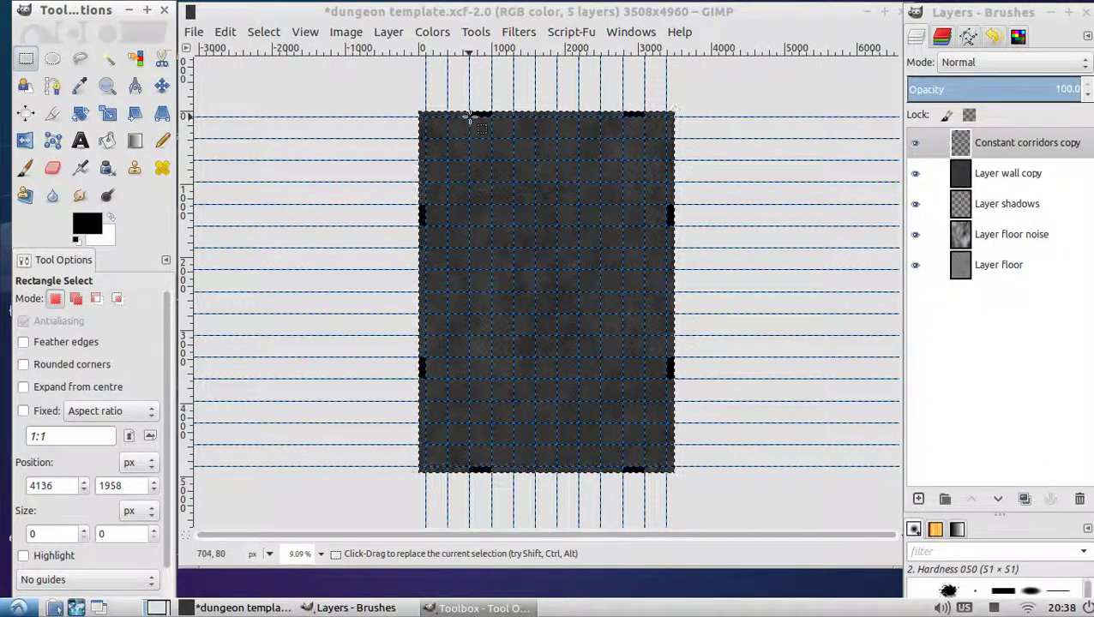
{"action": "left_click_drag", "start_coordinate": [469, 118], "coordinate": [491, 468]}
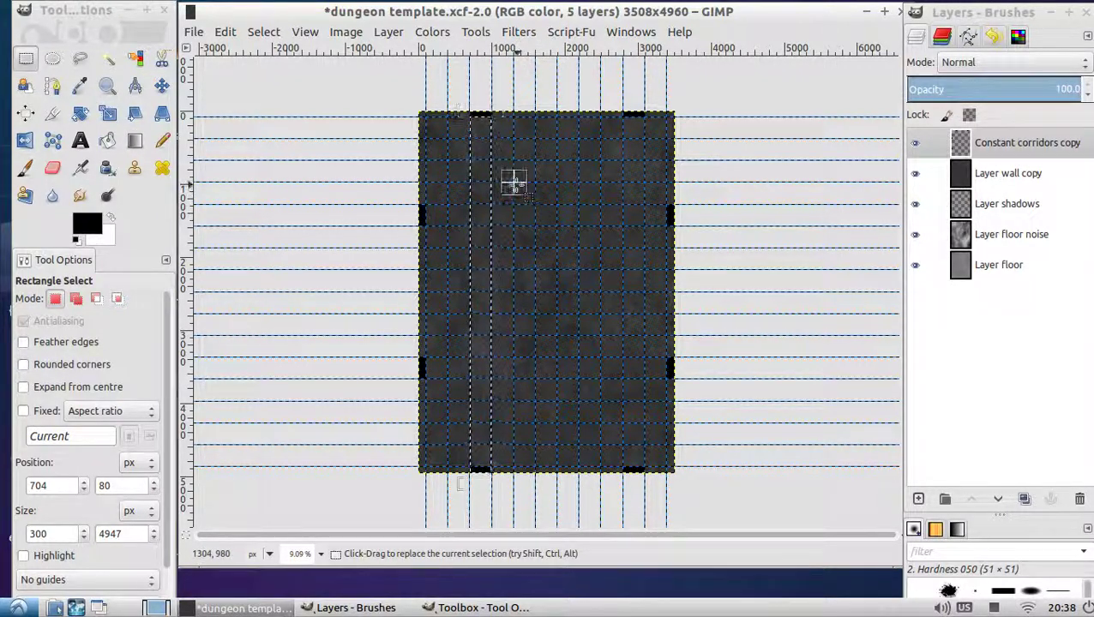
{"action": "left_click_drag", "start_coordinate": [512, 181], "coordinate": [579, 225]}
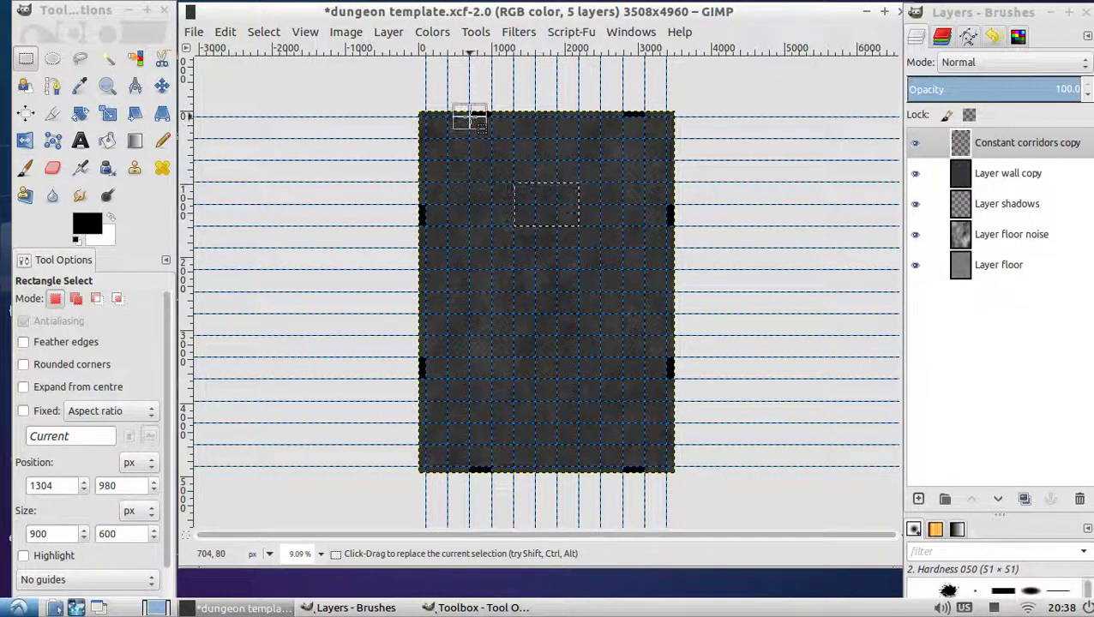
{"action": "left_click_drag", "start_coordinate": [470, 115], "coordinate": [491, 465]}
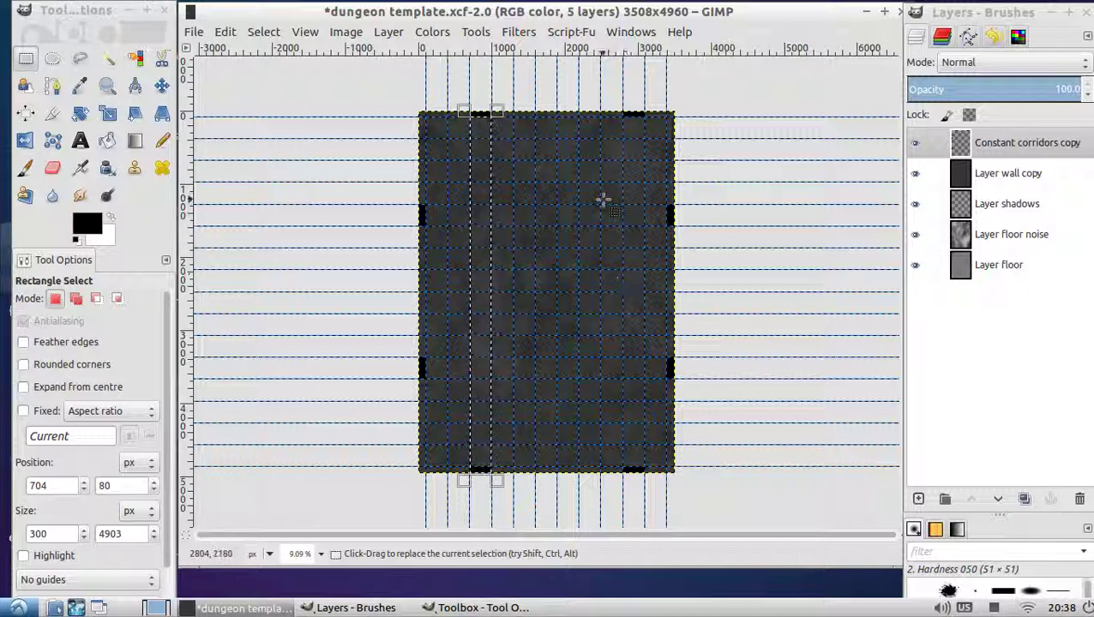
Step: Add horizontal and vertical corridor strips, a 600×300 piece and a long lower corridor to the selection
{"action": "key", "text": "shift"}
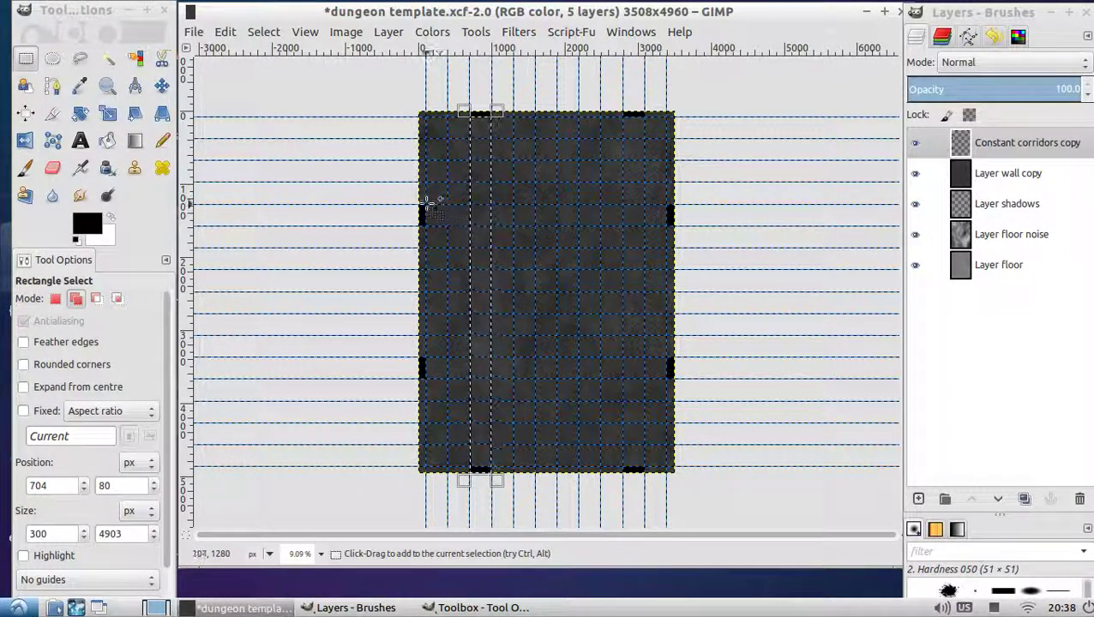
{"action": "left_click_drag", "start_coordinate": [427, 206], "coordinate": [605, 221]}
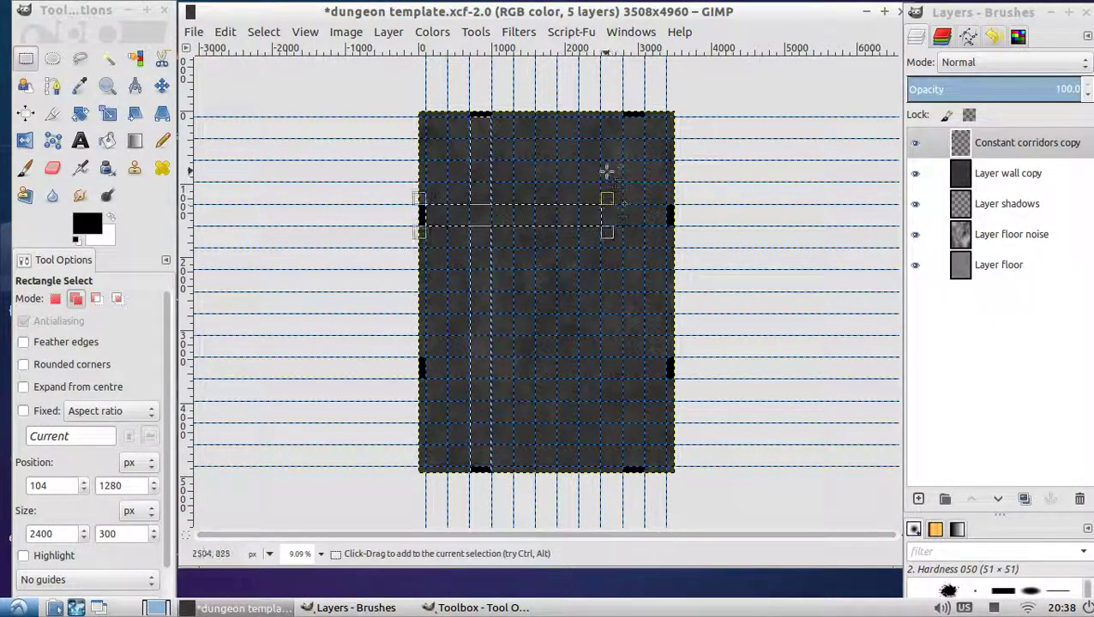
{"action": "left_click_drag", "start_coordinate": [603, 162], "coordinate": [625, 228]}
{"action": "left_click_drag", "start_coordinate": [602, 140], "coordinate": [646, 161]}
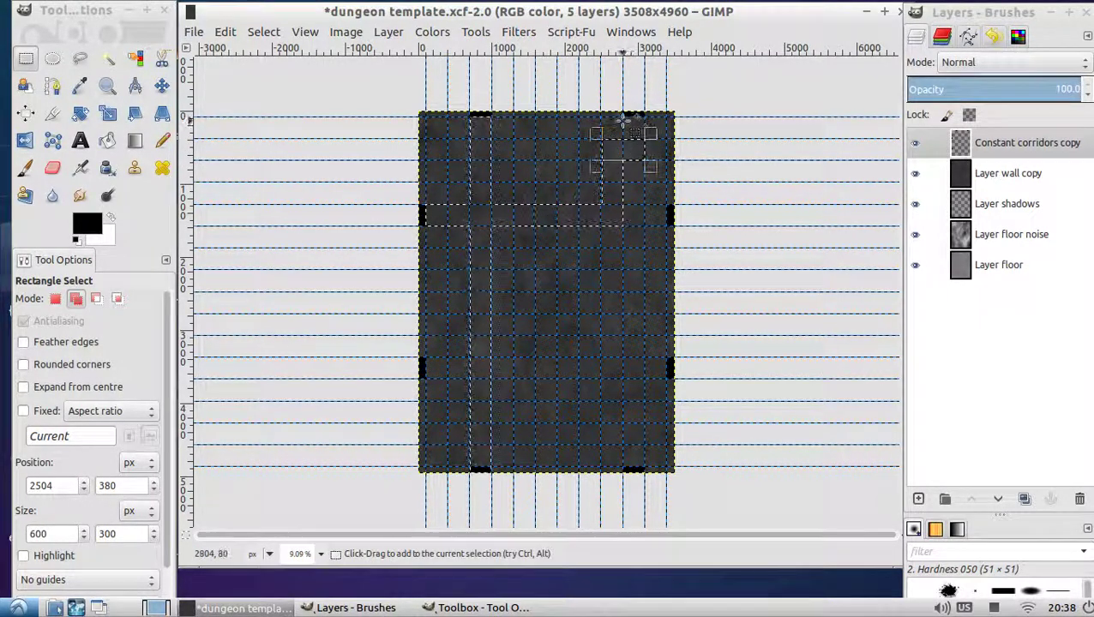
{"action": "left_click_drag", "start_coordinate": [623, 118], "coordinate": [643, 138]}
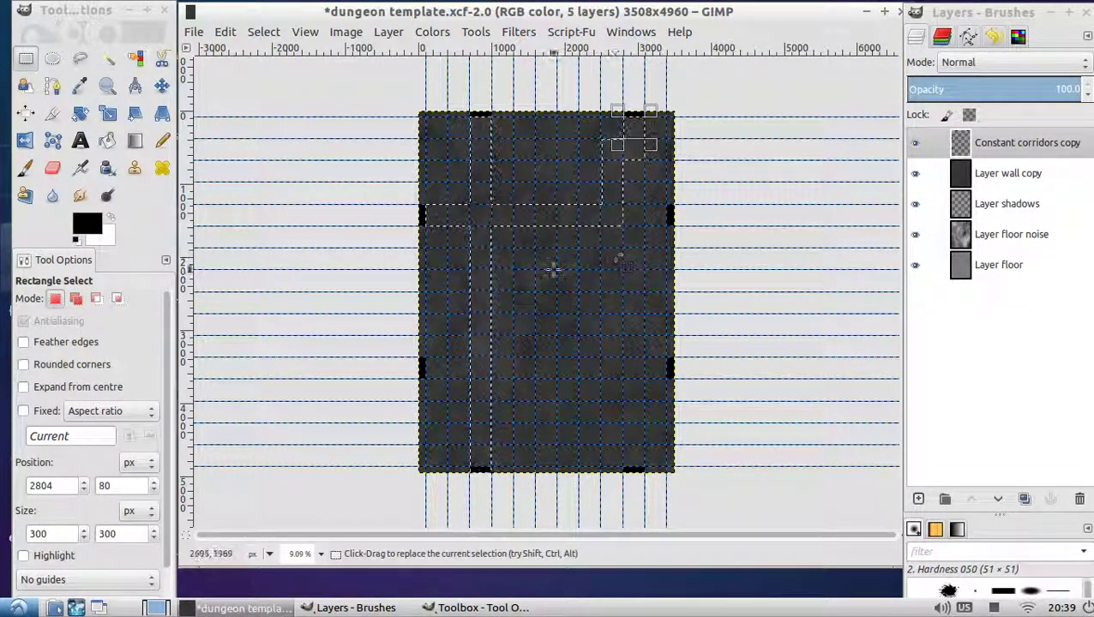
{"action": "key", "text": "shift"}
{"action": "left_click_drag", "start_coordinate": [427, 359], "coordinate": [675, 383]}
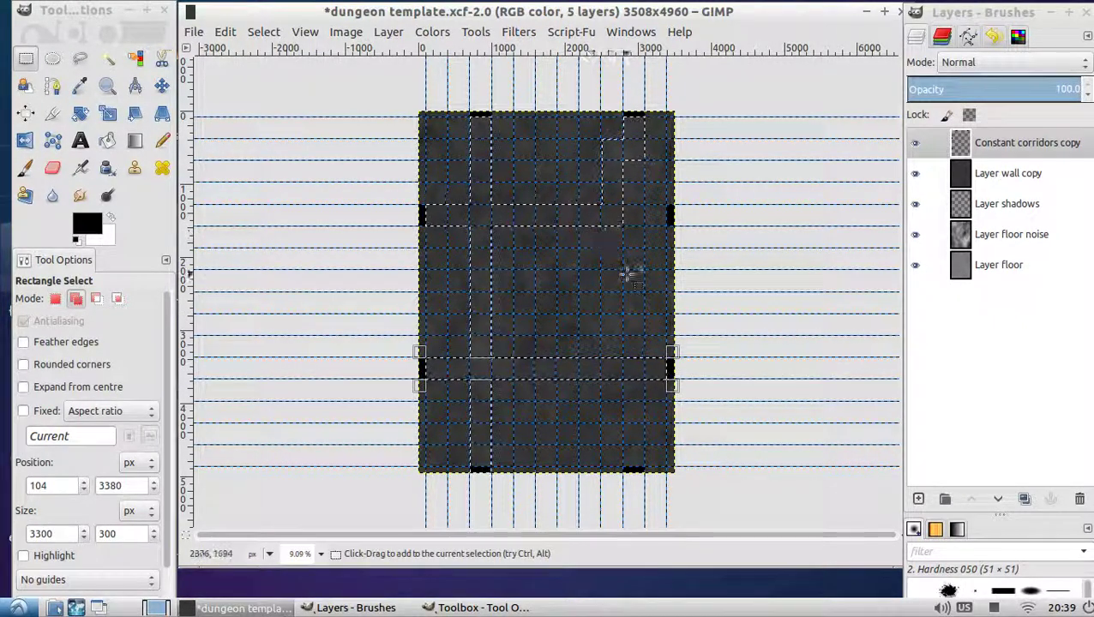
Step: Add the 300×3300 right-hand corridor and a small connecting square to the selection
{"action": "left_click", "coordinate": [598, 240]}
{"action": "left_click_drag", "start_coordinate": [602, 227], "coordinate": [642, 384]}
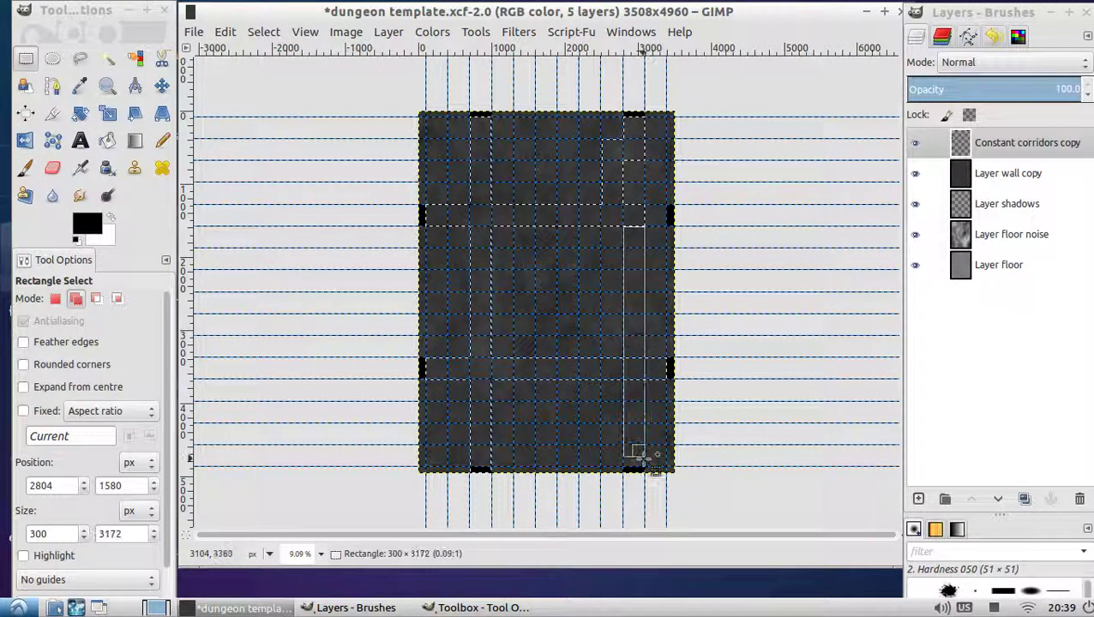
{"action": "left_click_drag", "start_coordinate": [656, 480], "coordinate": [654, 481]}
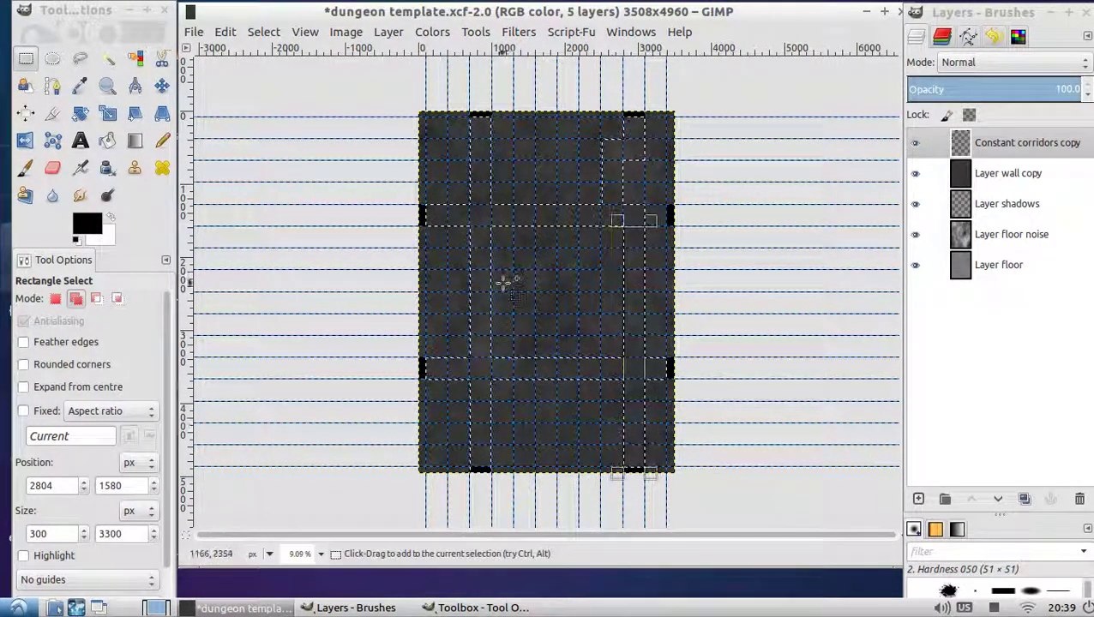
{"action": "left_click_drag", "start_coordinate": [491, 268], "coordinate": [511, 293]}
Step: Add the 1200×1200 central room, the top room, a short passage and the bottom room
{"action": "left_click_drag", "start_coordinate": [515, 251], "coordinate": [598, 333]}
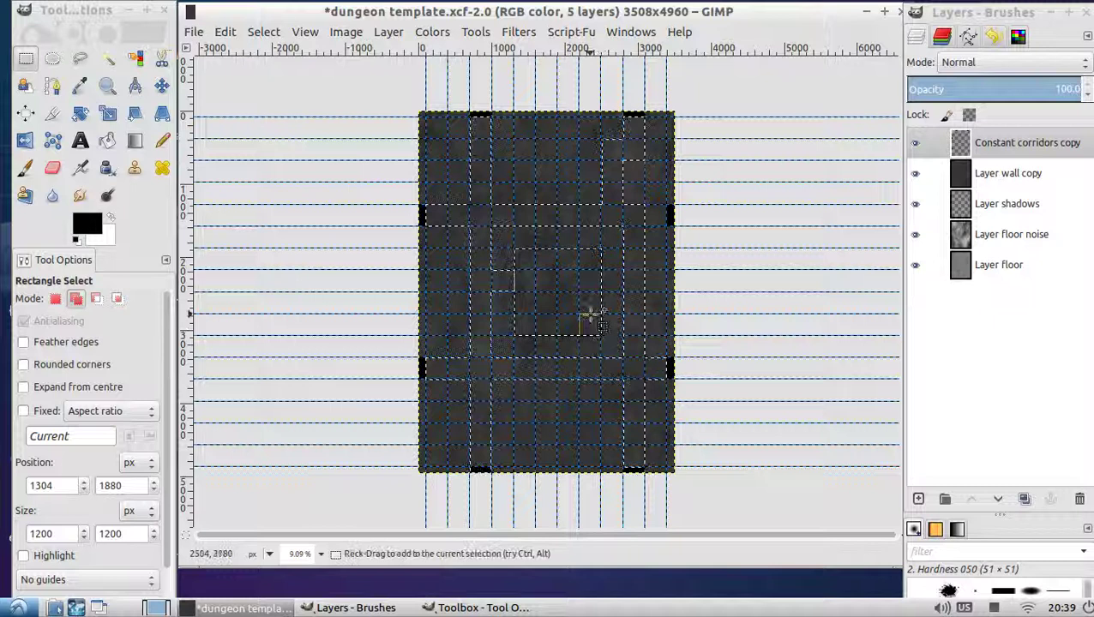
{"action": "left_click_drag", "start_coordinate": [513, 203], "coordinate": [575, 176]}
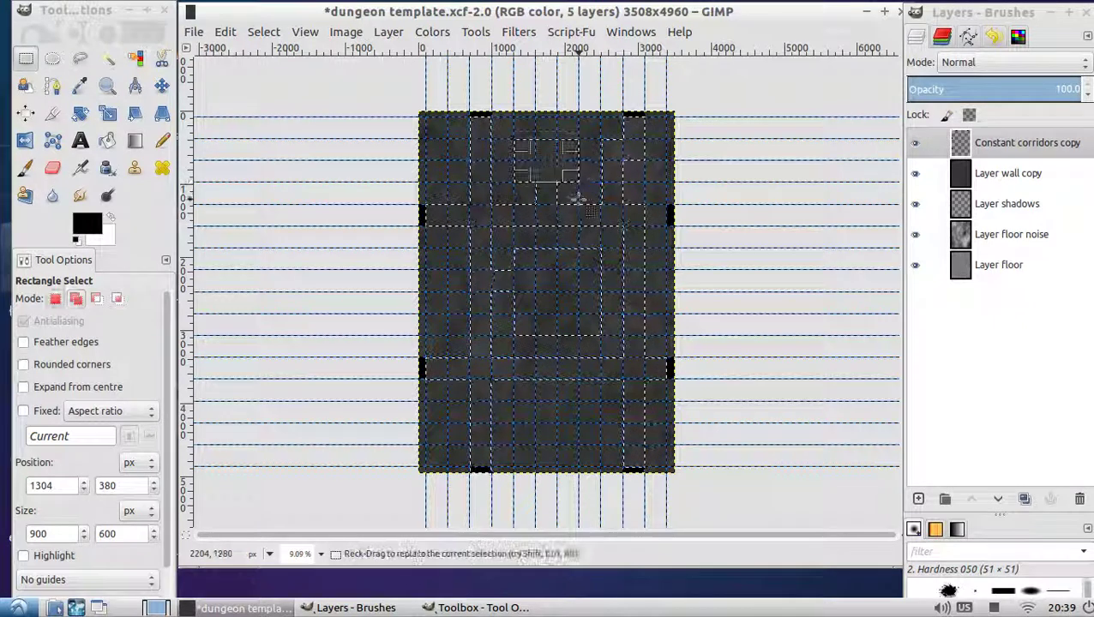
{"action": "left_click_drag", "start_coordinate": [531, 377], "coordinate": [584, 407]}
{"action": "left_click_drag", "start_coordinate": [514, 403], "coordinate": [602, 443]}
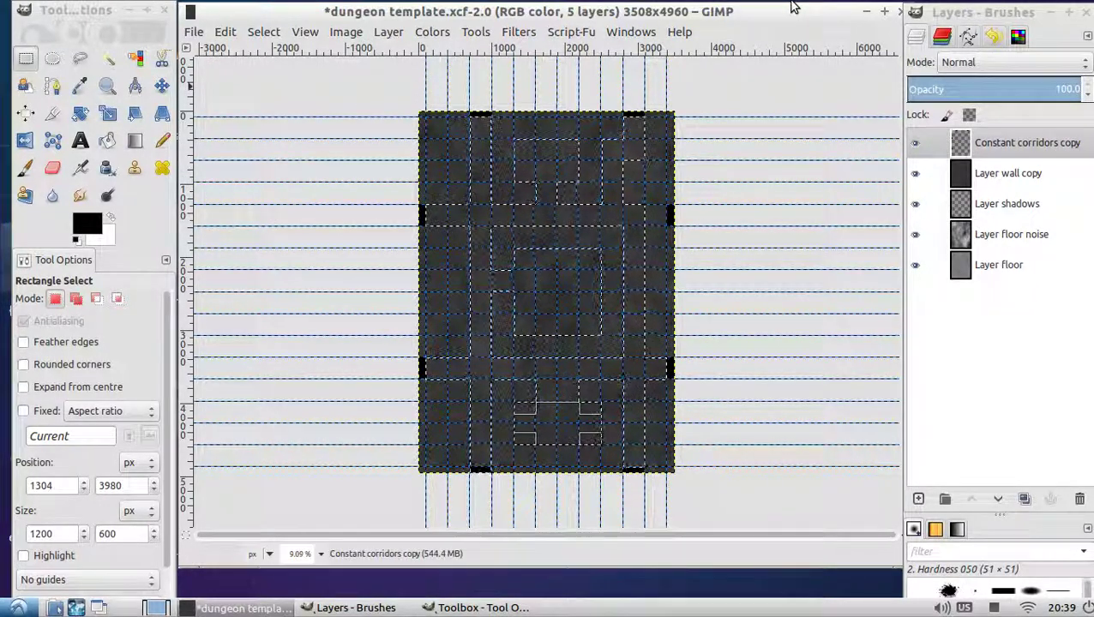
Step: Bucket-fill the selected corridors and rooms solid black
{"action": "left_click", "coordinate": [107, 142]}
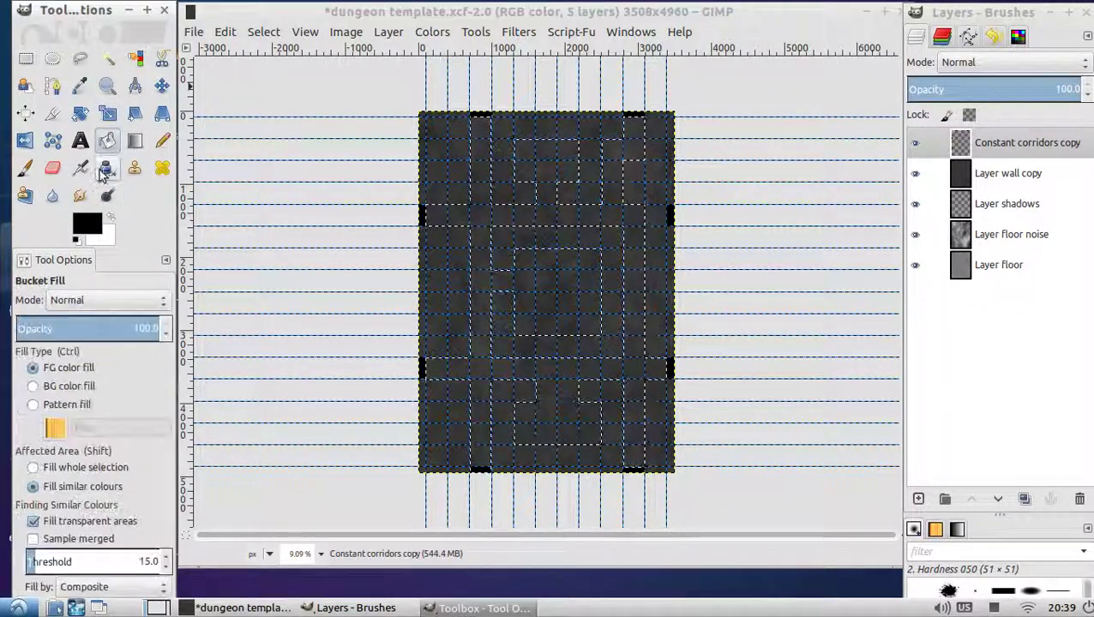
{"action": "left_click", "coordinate": [542, 157]}
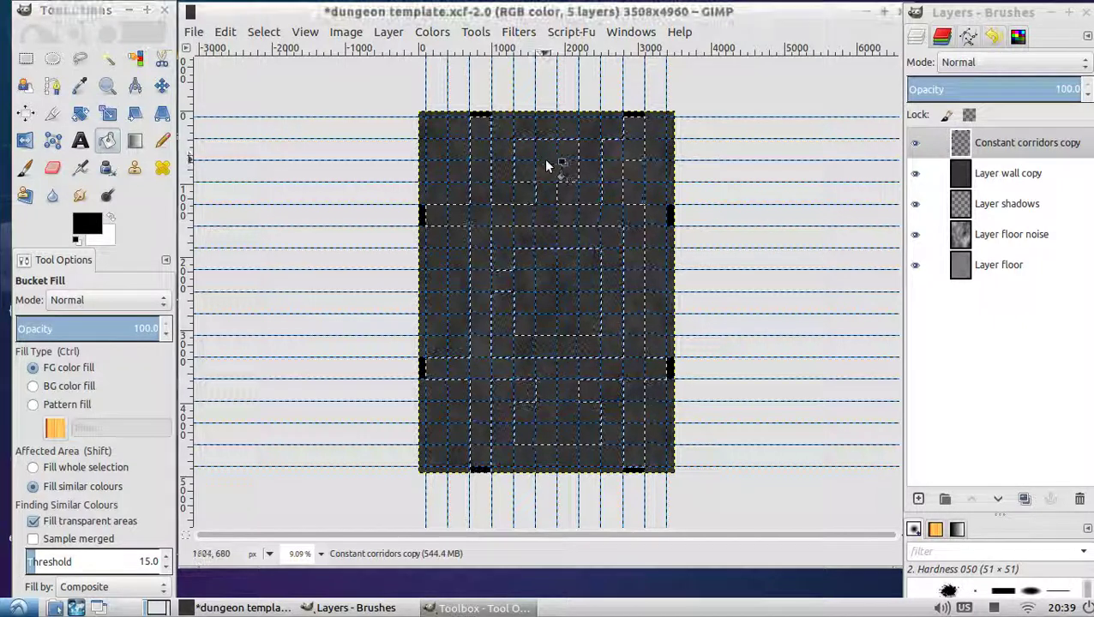
{"action": "left_click", "coordinate": [591, 256]}
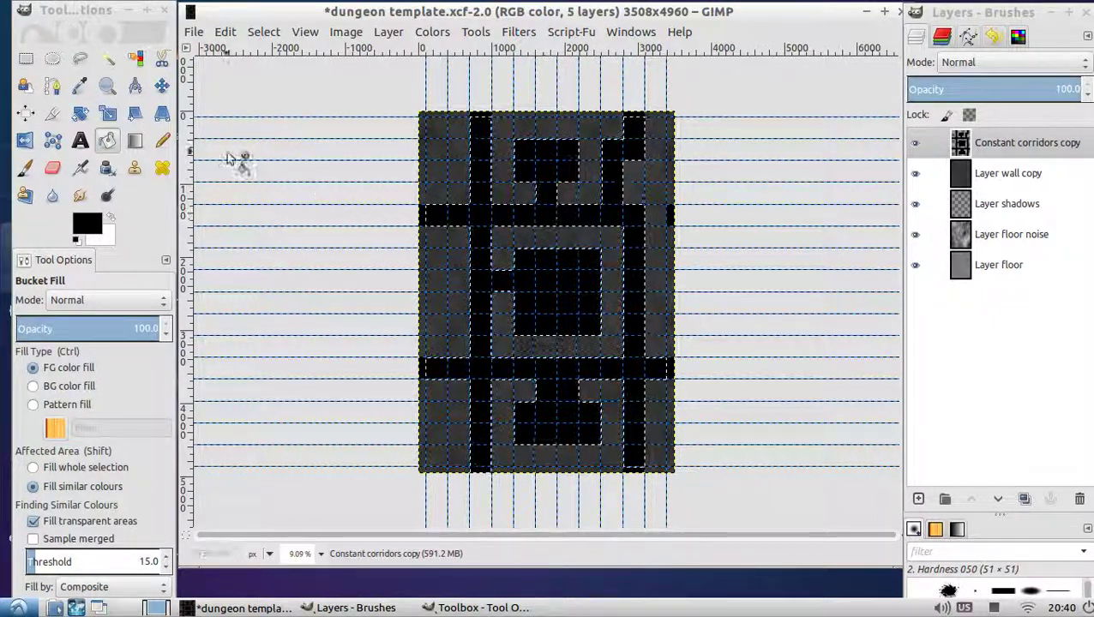
Step: Select the gap where the upper corridor meets the sheet's right edge
{"action": "left_click", "coordinate": [26, 58]}
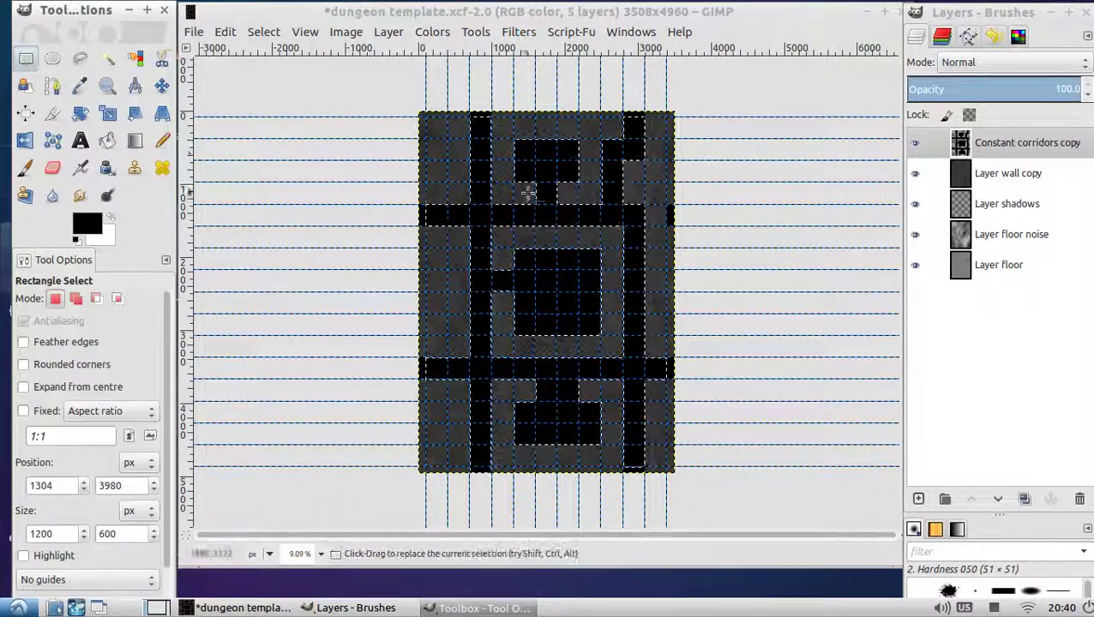
{"action": "left_click_drag", "start_coordinate": [624, 204], "coordinate": [670, 222]}
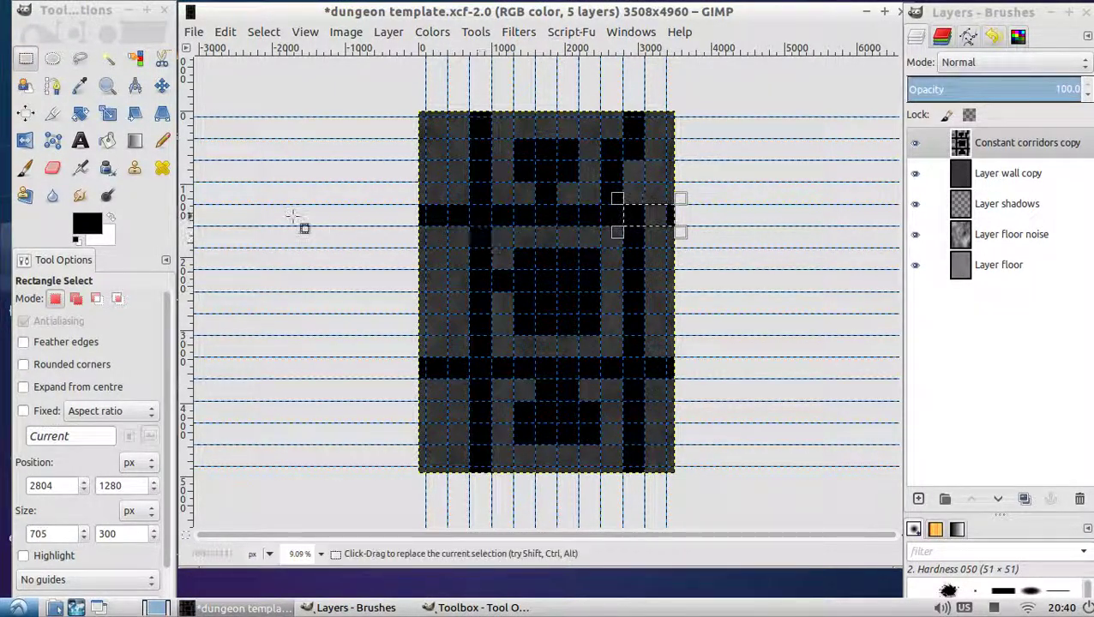
{"action": "left_click", "coordinate": [108, 141]}
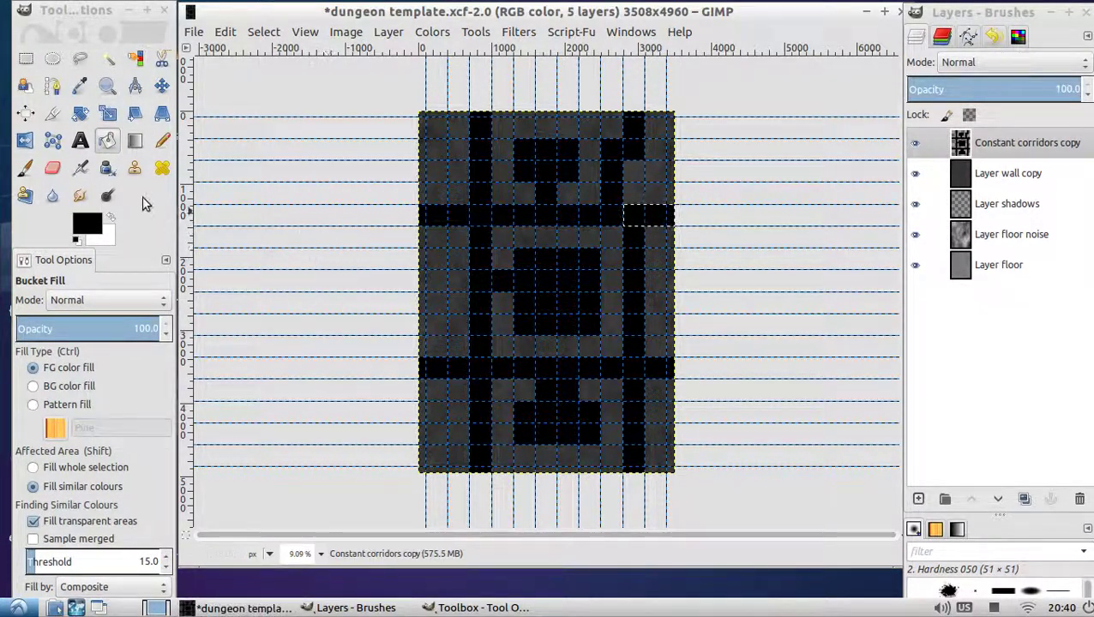
Step: Open and close the Navigation window, then turn off Show Guides
{"action": "left_click", "coordinate": [26, 58]}
{"action": "left_click", "coordinate": [264, 32]}
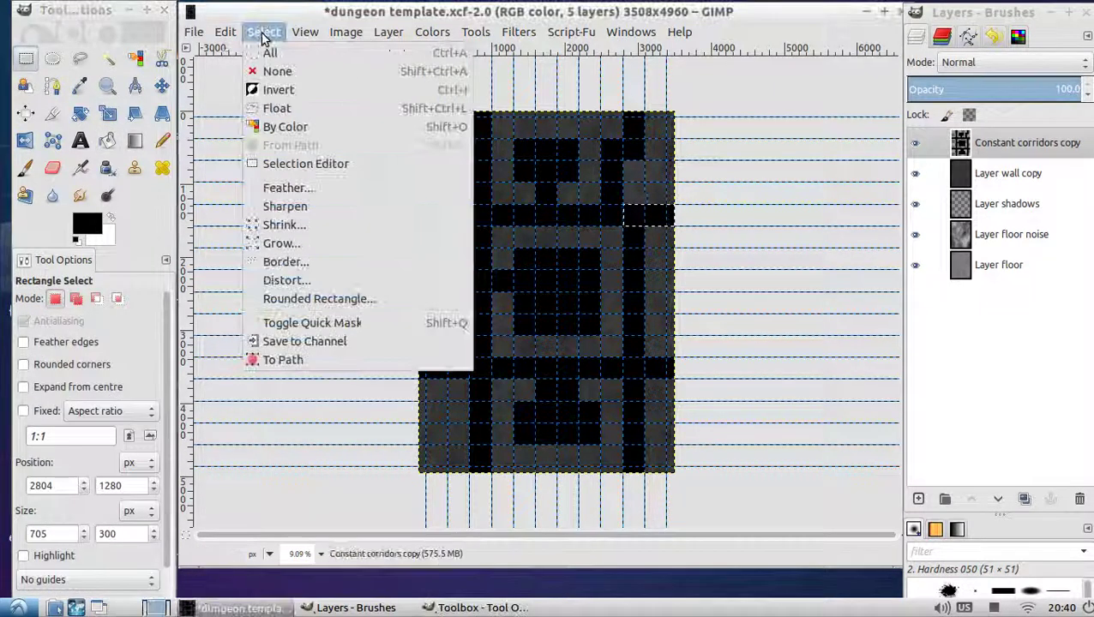
{"action": "mouse_move", "coordinate": [305, 34]}
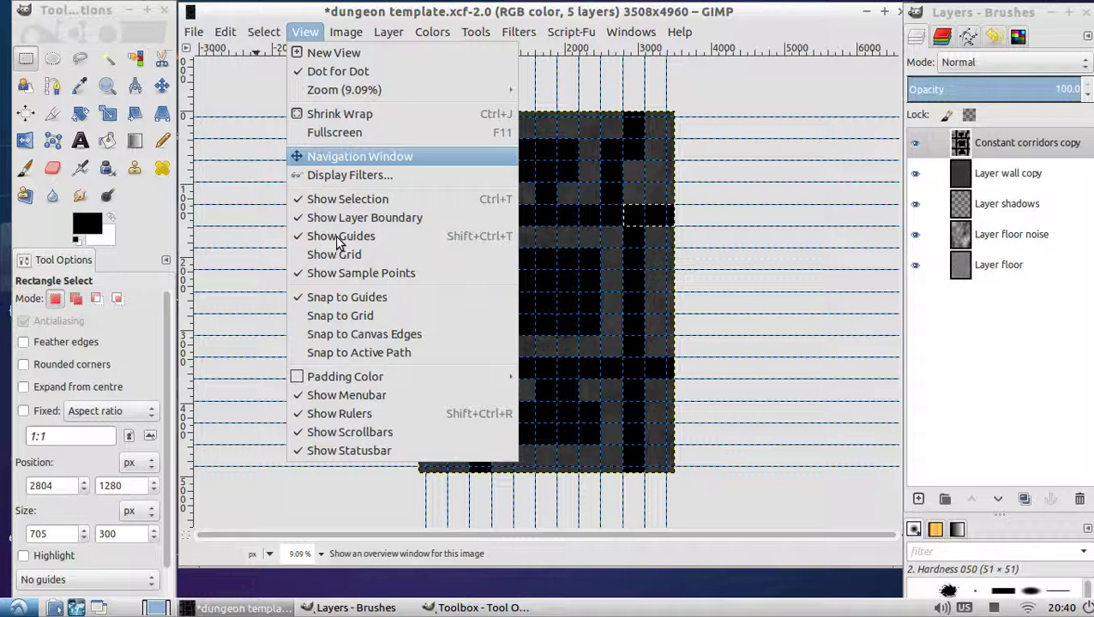
{"action": "left_click", "coordinate": [361, 156]}
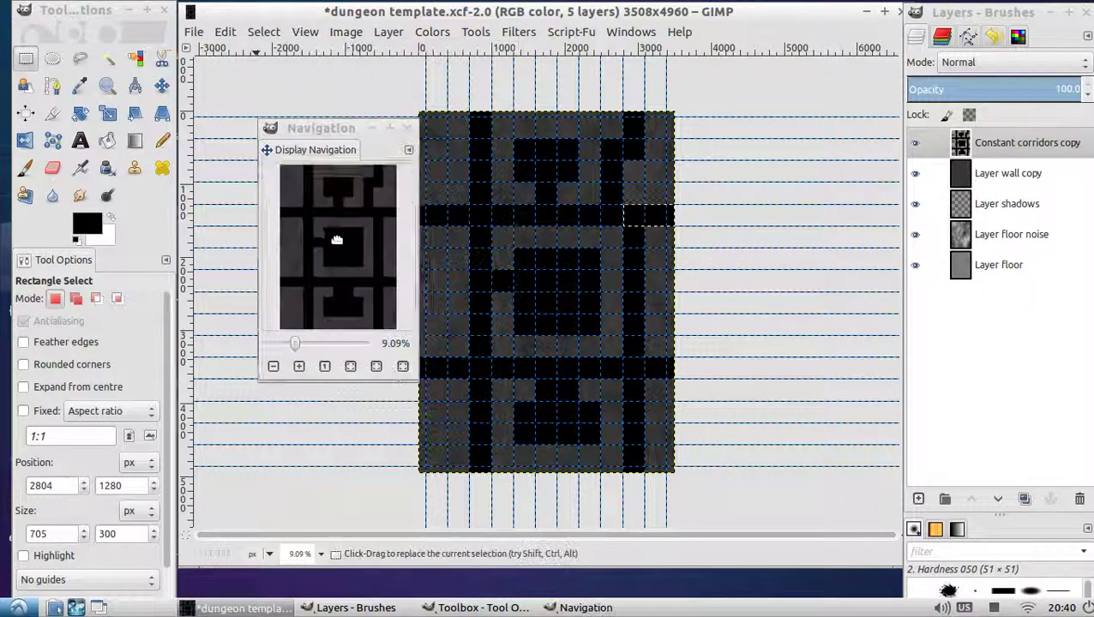
{"action": "left_click", "coordinate": [407, 129]}
{"action": "left_click", "coordinate": [310, 34]}
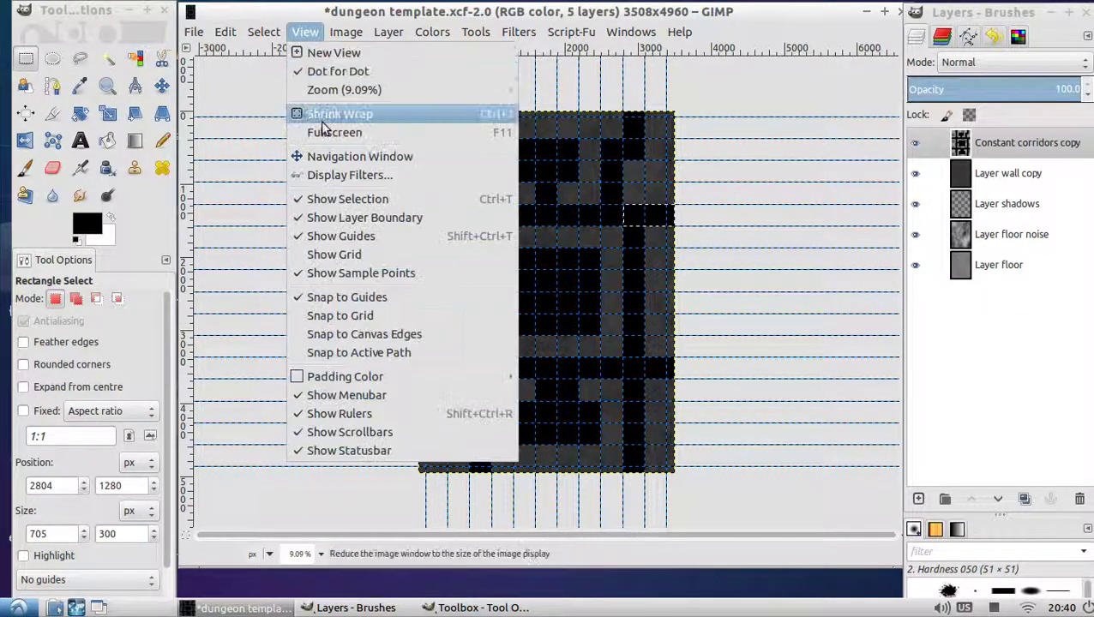
{"action": "left_click", "coordinate": [350, 238]}
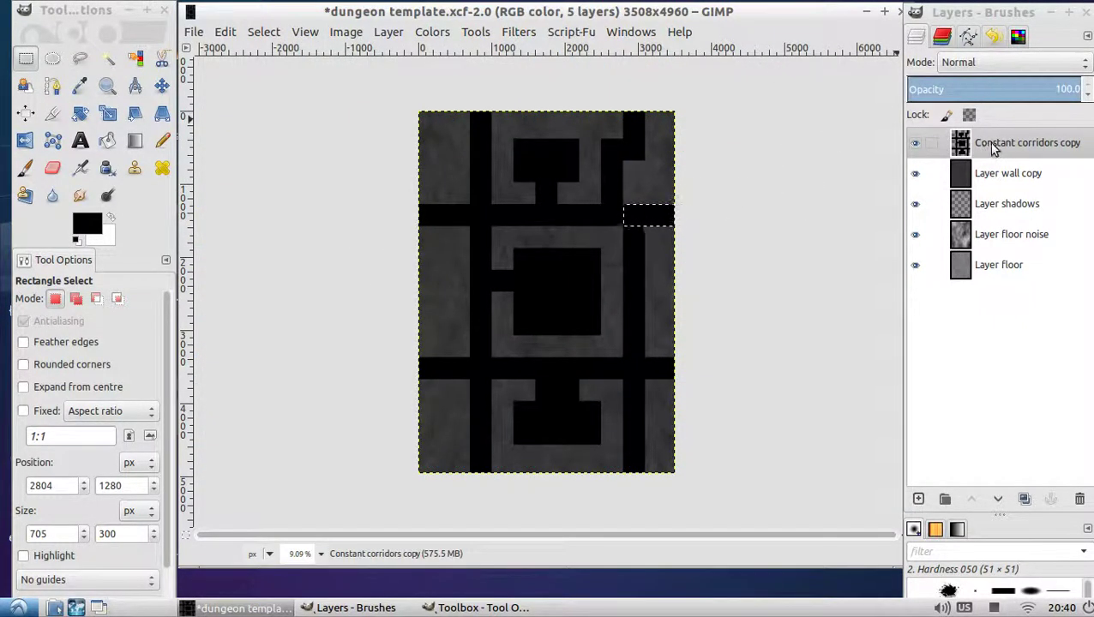
Step: Use Alpha to Selection on Constant corridors copy, target Layer wall copy, and hide the corridors layer
{"action": "right_click", "coordinate": [995, 147]}
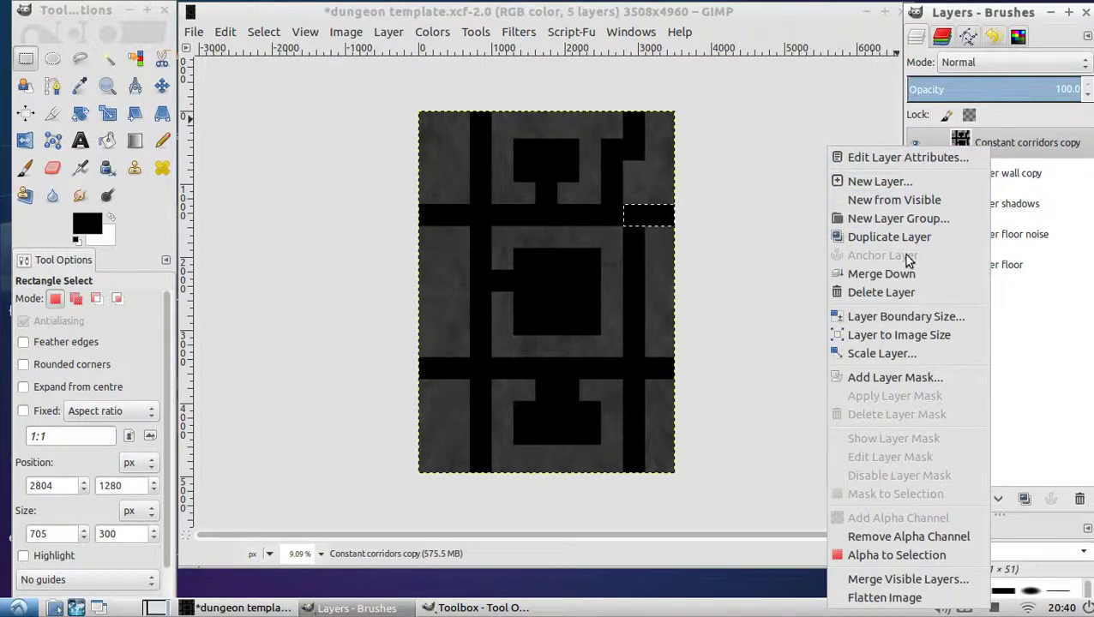
{"action": "left_click", "coordinate": [886, 555]}
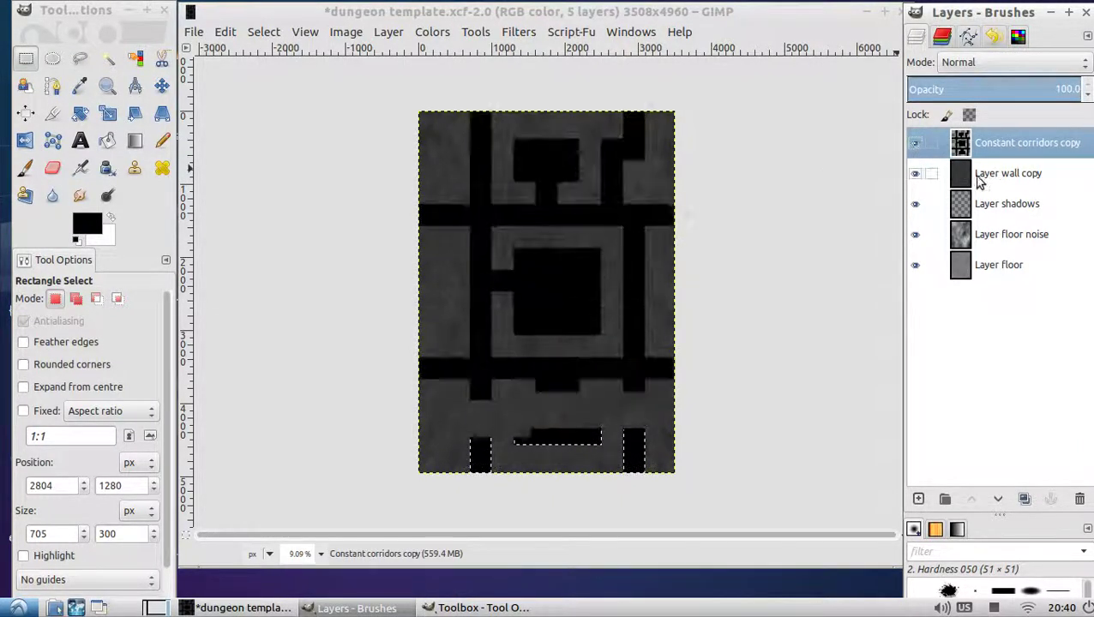
{"action": "left_click", "coordinate": [1008, 175]}
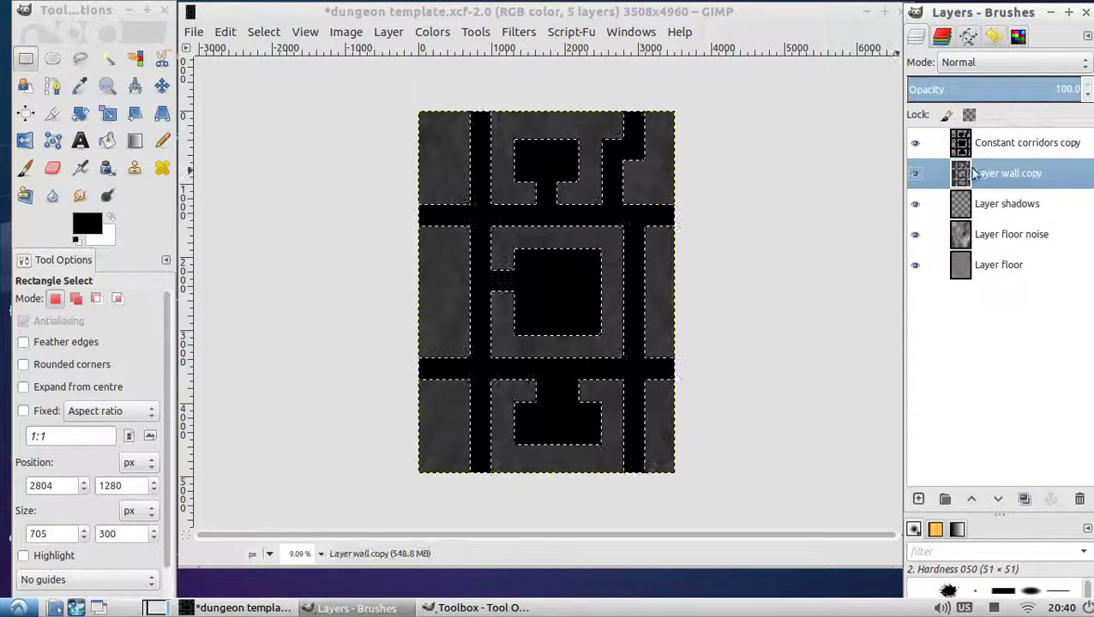
{"action": "left_click", "coordinate": [915, 144]}
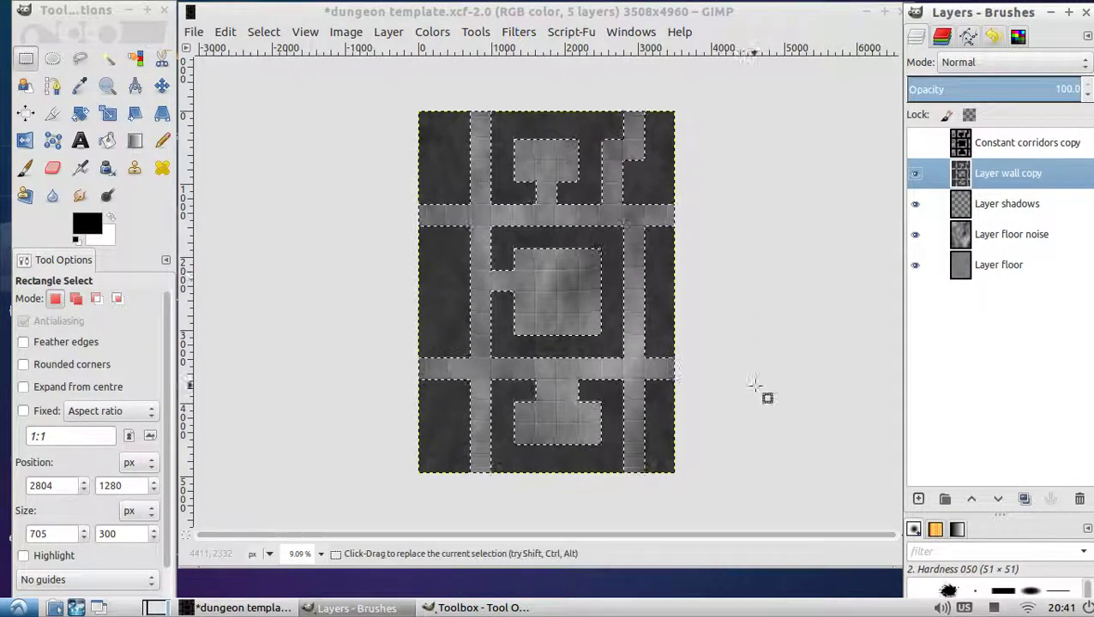
{"action": "left_click", "coordinate": [746, 330]}
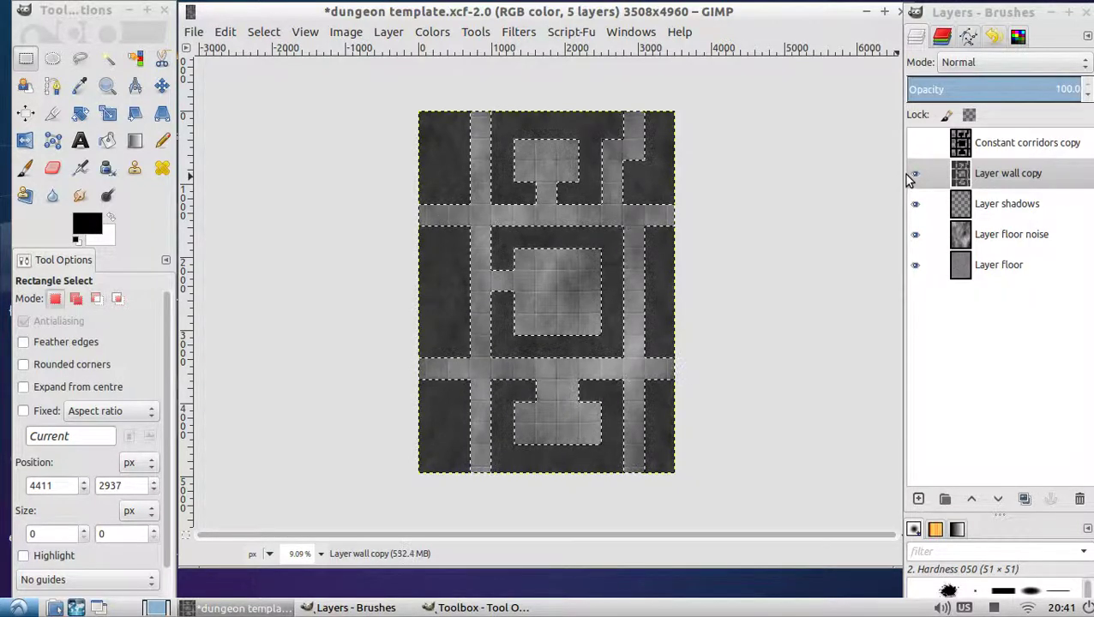
Step: Run Select > Distort on the corridor selection: threshold 62, spread 8, granularity 4, smooth 2
{"action": "left_click", "coordinate": [914, 174]}
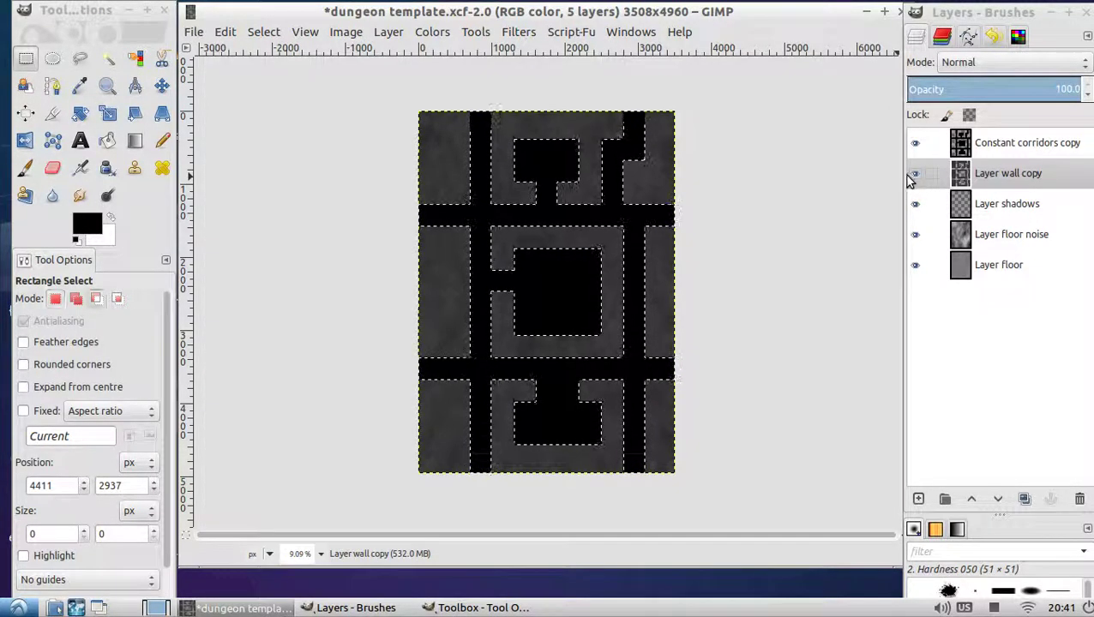
{"action": "left_click", "coordinate": [914, 174]}
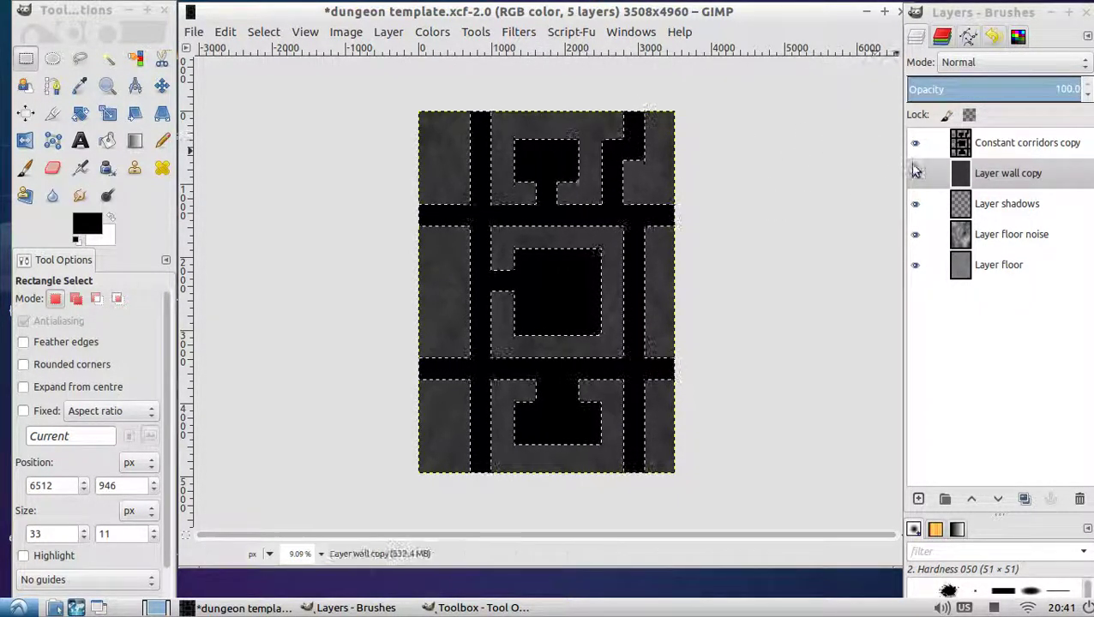
{"action": "left_click", "coordinate": [262, 32]}
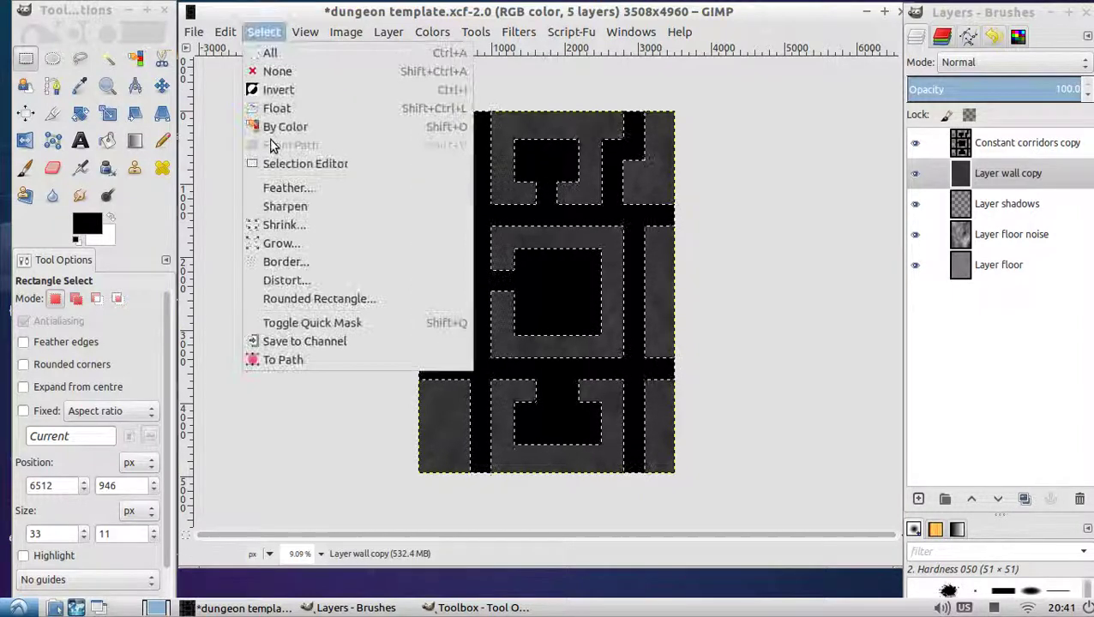
{"action": "left_click", "coordinate": [297, 285]}
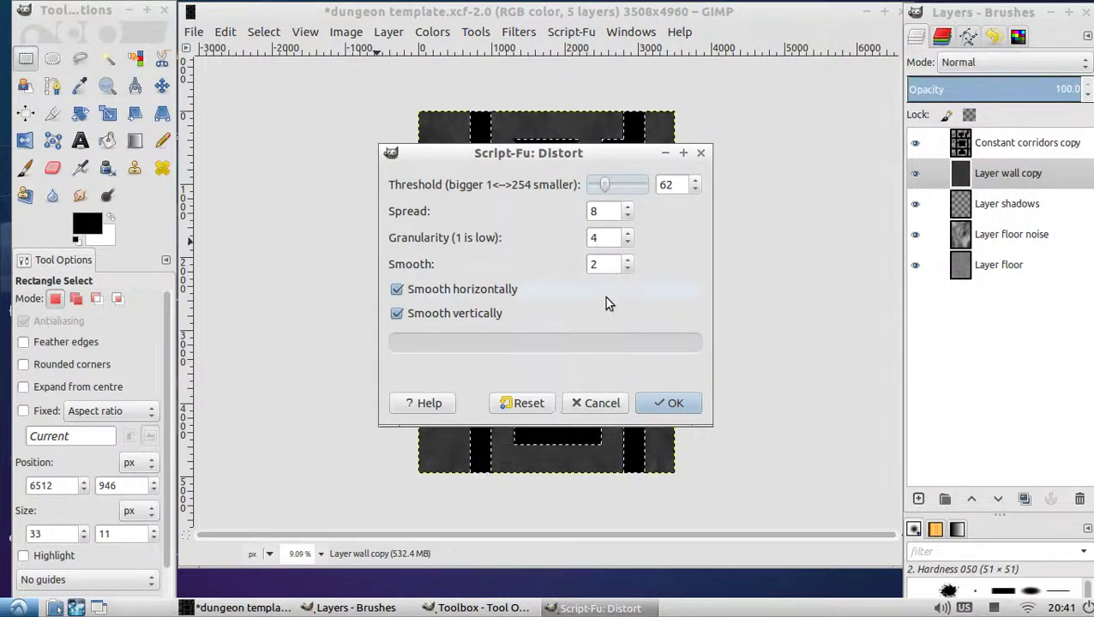
{"action": "left_click", "coordinate": [668, 404]}
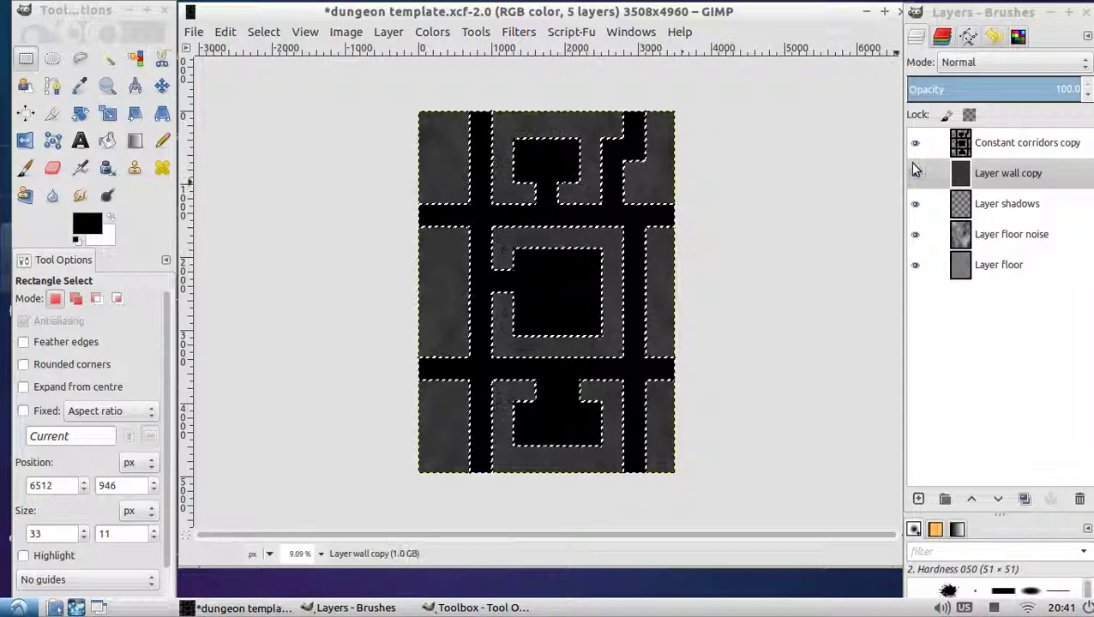
{"action": "left_click", "coordinate": [997, 176]}
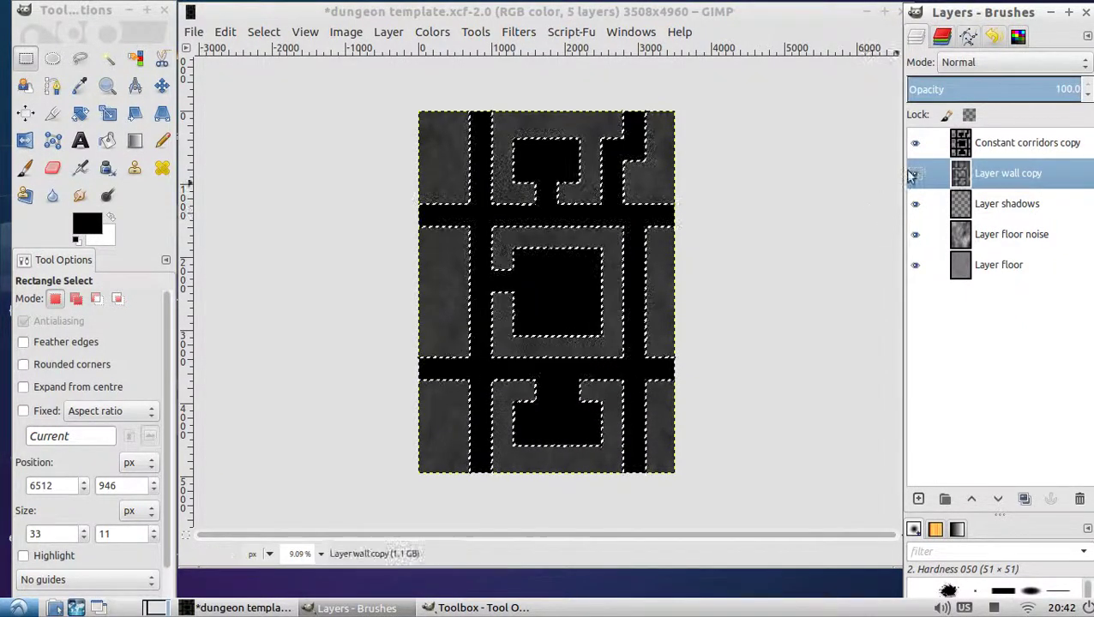
{"action": "left_click", "coordinate": [915, 142]}
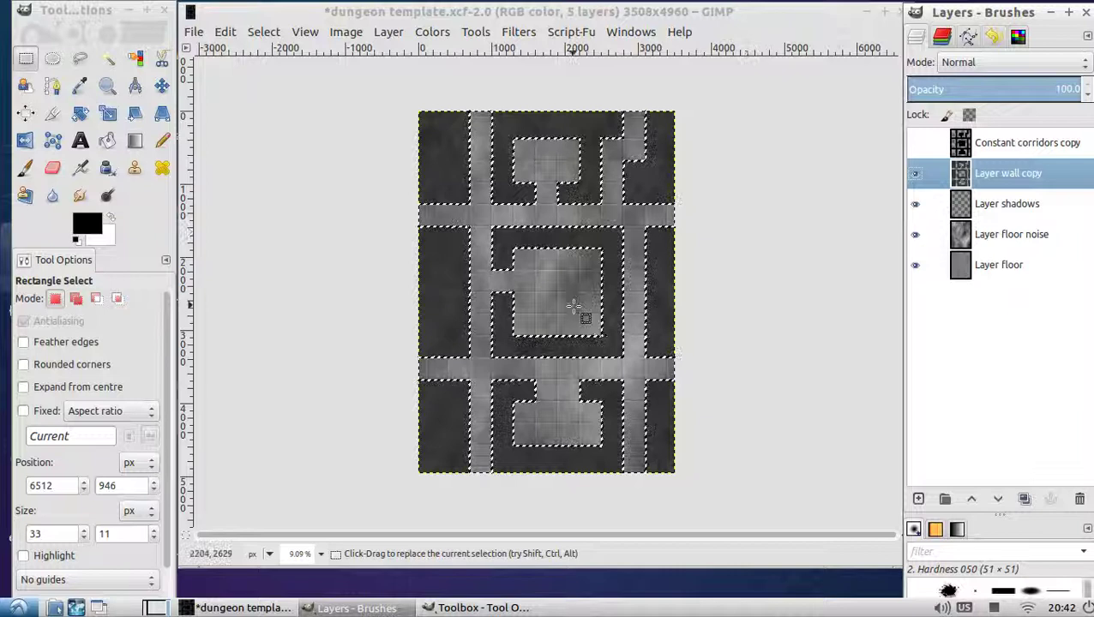
{"action": "left_click_drag", "start_coordinate": [722, 252], "coordinate": [724, 254]}
{"action": "left_click", "coordinate": [666, 293]}
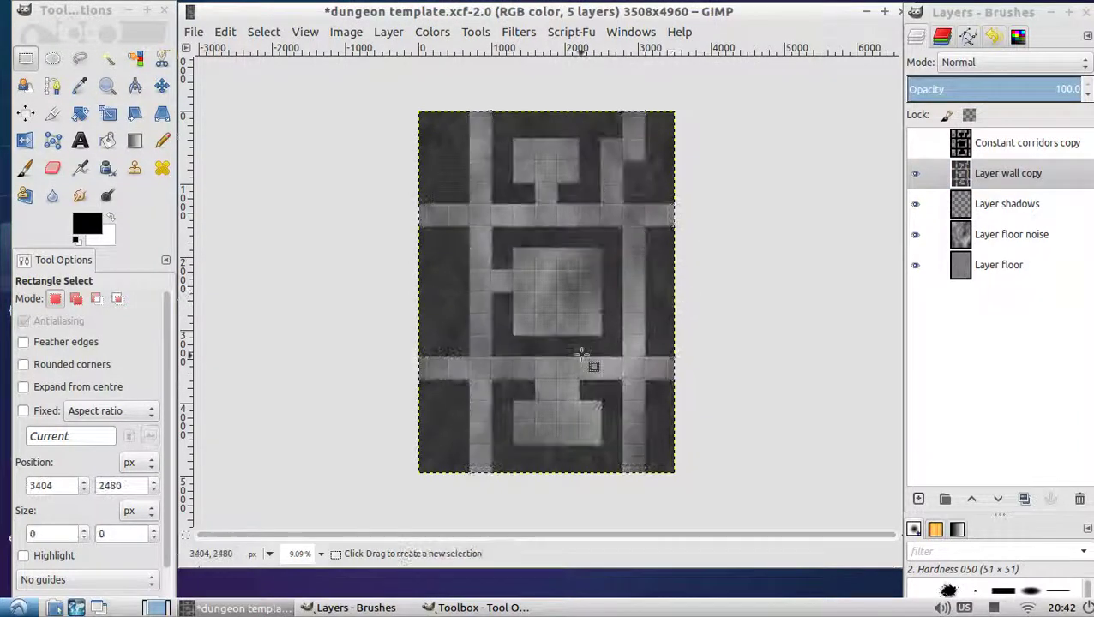
{"action": "left_click", "coordinate": [319, 554]}
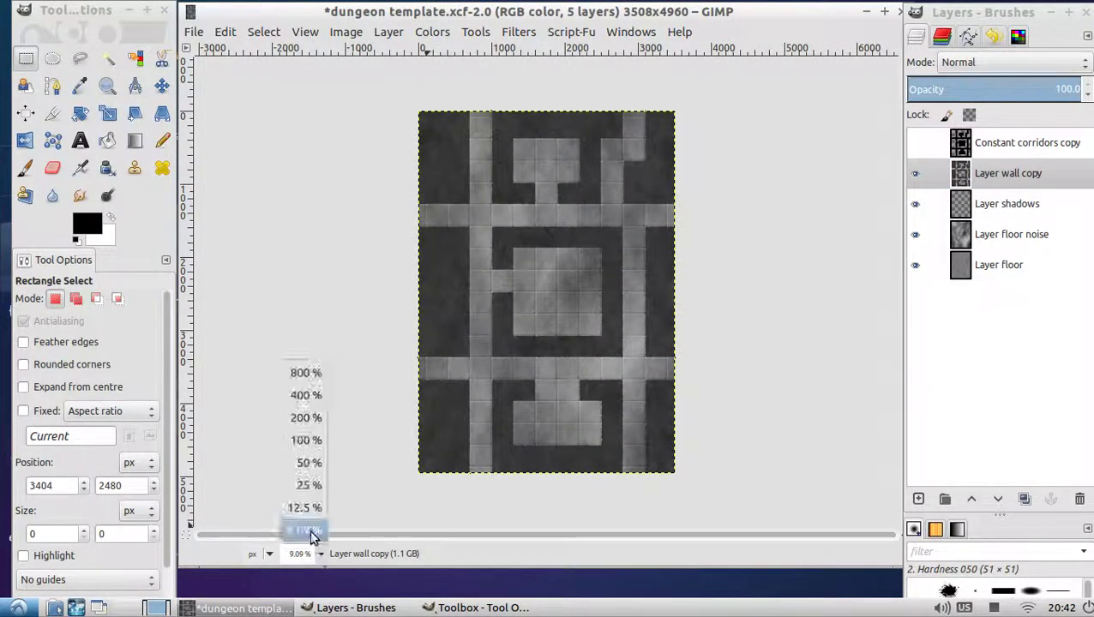
{"action": "left_click", "coordinate": [305, 440]}
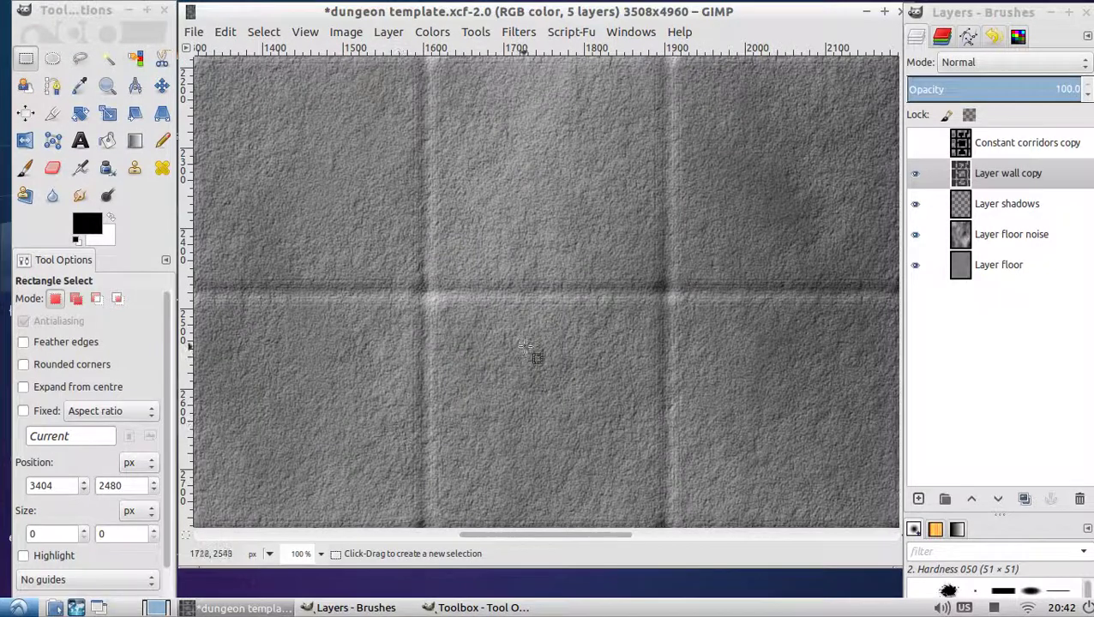
{"action": "scroll", "coordinate": [521, 377], "scroll_direction": "down", "scroll_amount": 2}
{"action": "scroll", "coordinate": [579, 298], "scroll_direction": "left", "scroll_amount": 4}
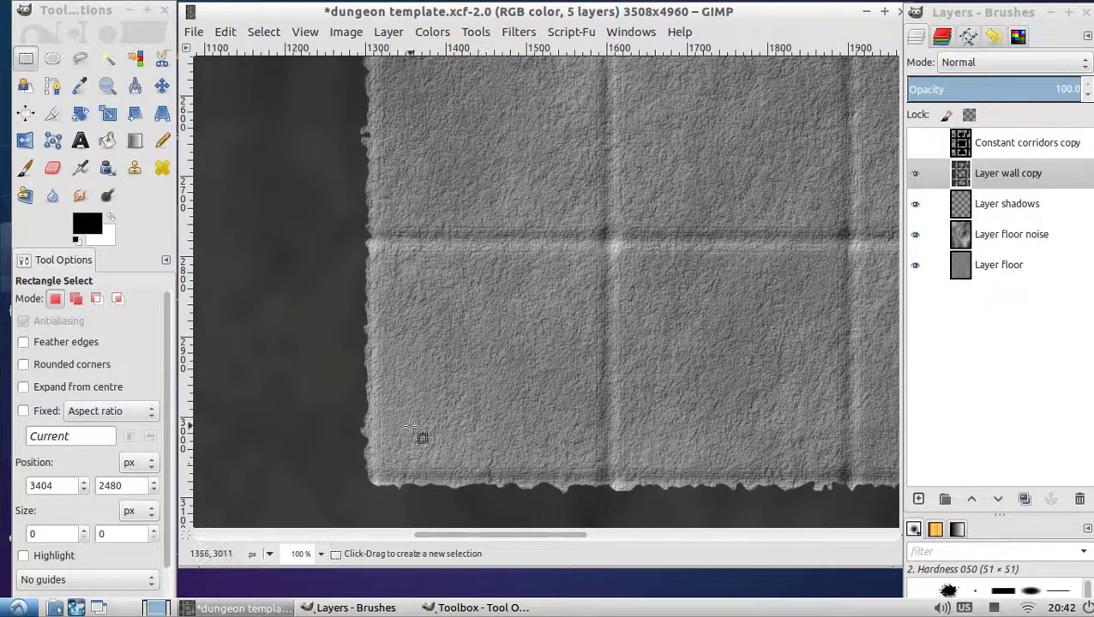
{"action": "scroll", "coordinate": [409, 418], "scroll_direction": "up", "scroll_amount": 1}
{"action": "scroll", "coordinate": [409, 418], "scroll_direction": "right", "scroll_amount": 1}
{"action": "scroll", "coordinate": [409, 419], "scroll_direction": "left", "scroll_amount": 1}
{"action": "scroll", "coordinate": [473, 373], "scroll_direction": "down", "scroll_amount": 3}
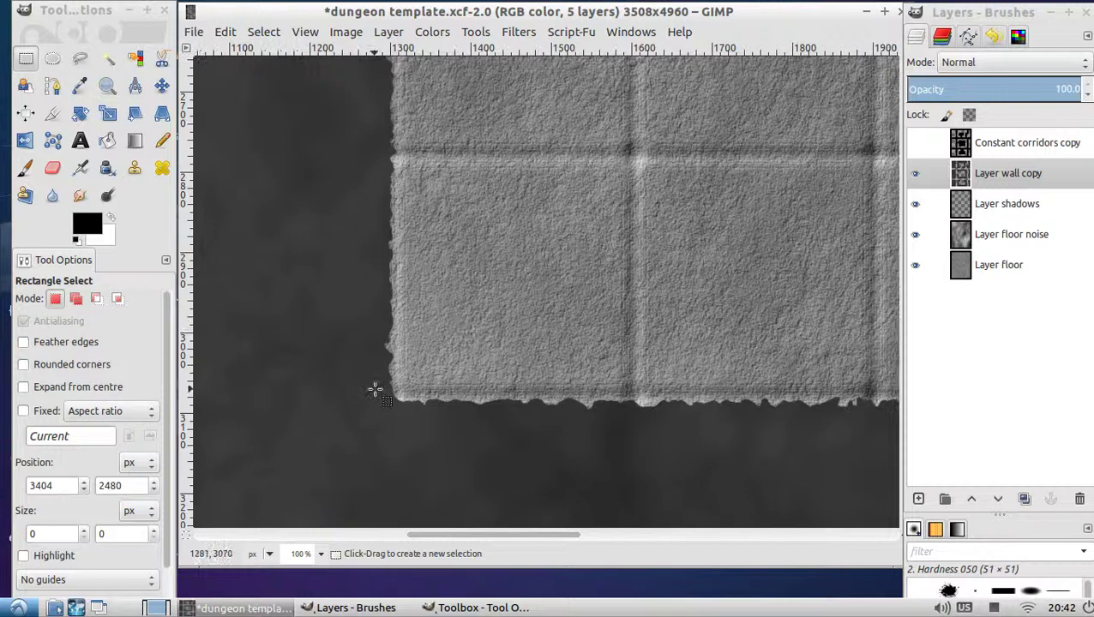
{"action": "left_click_drag", "start_coordinate": [374, 391], "coordinate": [606, 290]}
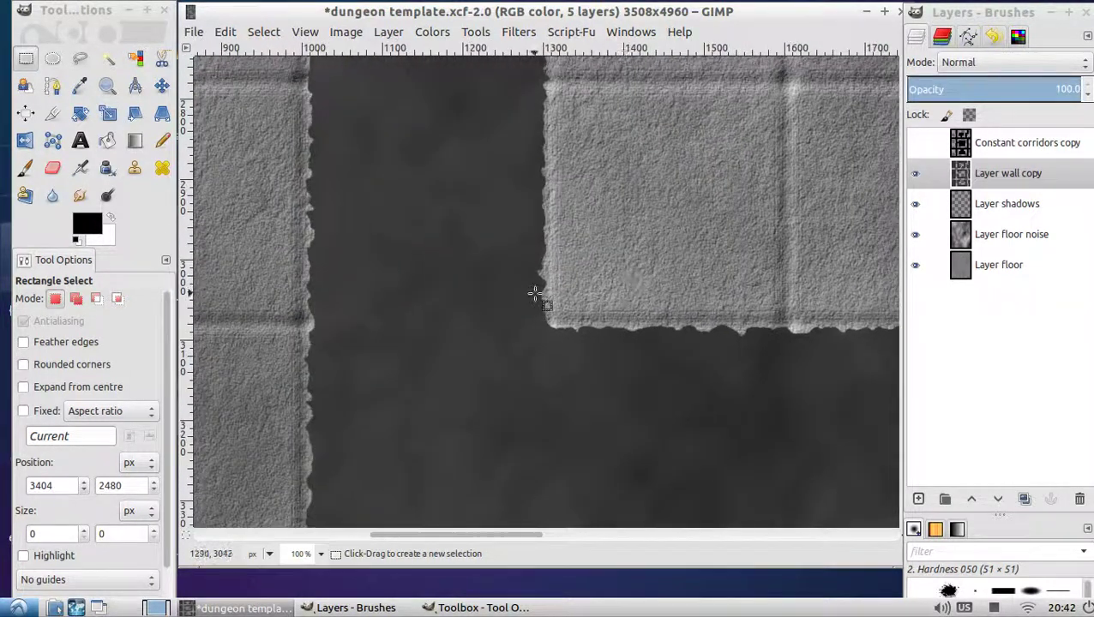
{"action": "left_click", "coordinate": [324, 555]}
{"action": "left_click", "coordinate": [309, 533]}
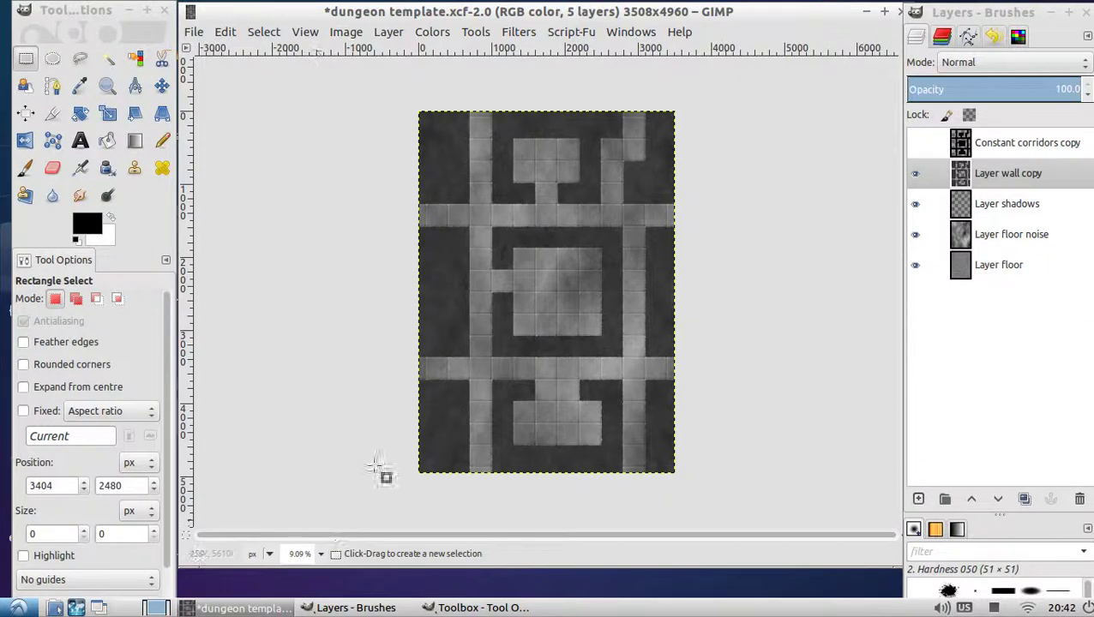
Step: Load the Constant corridors copy layer's corridor and room shapes as a selection with Alpha to Selection
{"action": "left_click", "coordinate": [1009, 178]}
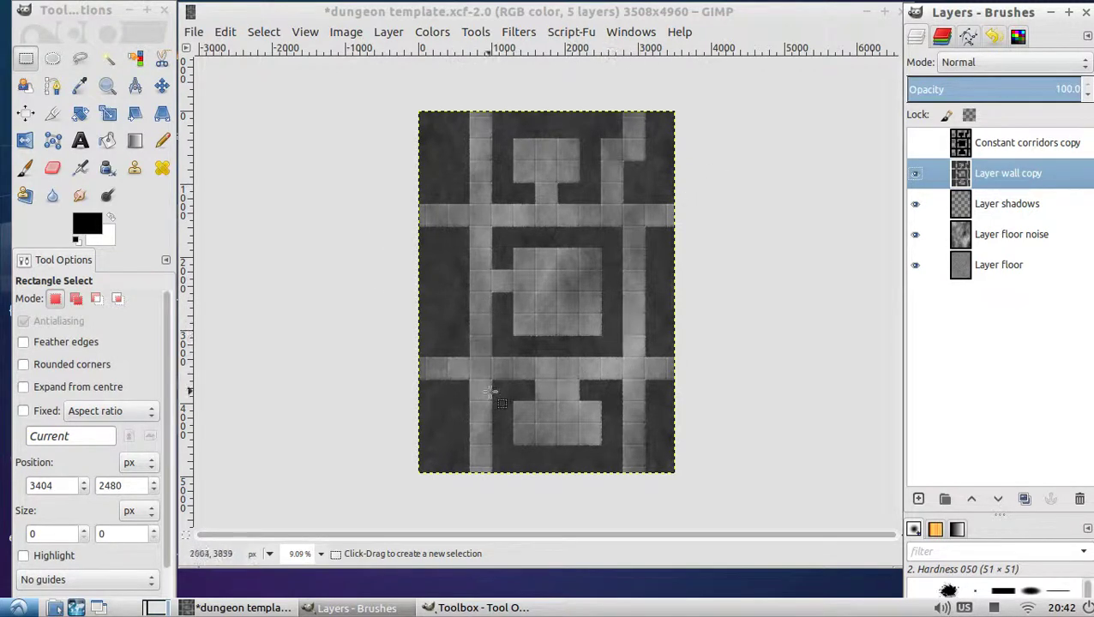
{"action": "right_click", "coordinate": [1000, 147]}
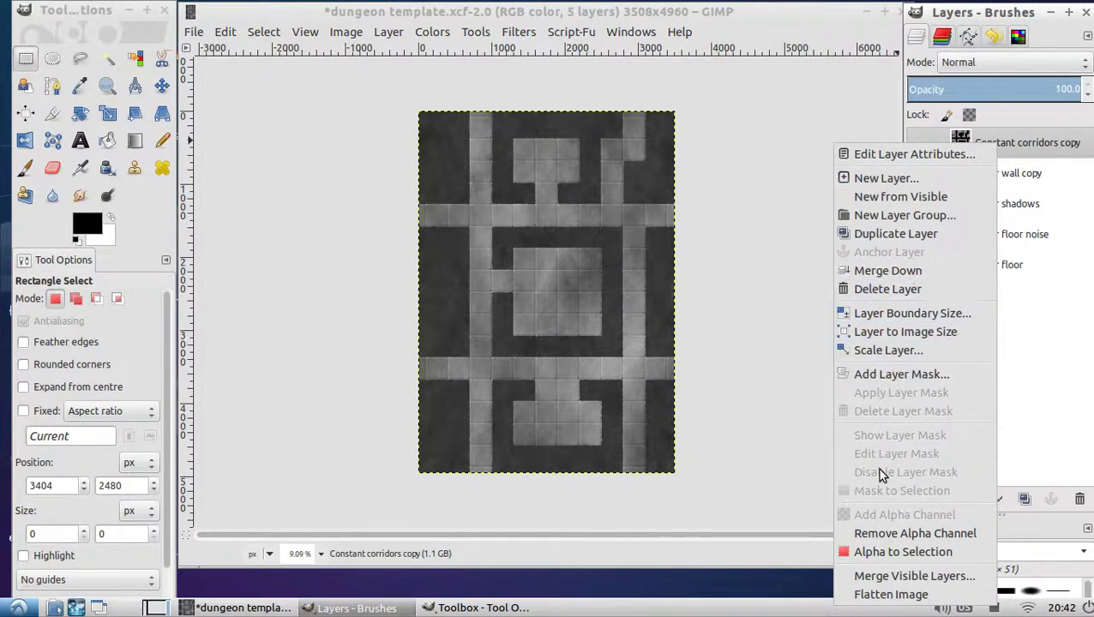
{"action": "left_click", "coordinate": [879, 553]}
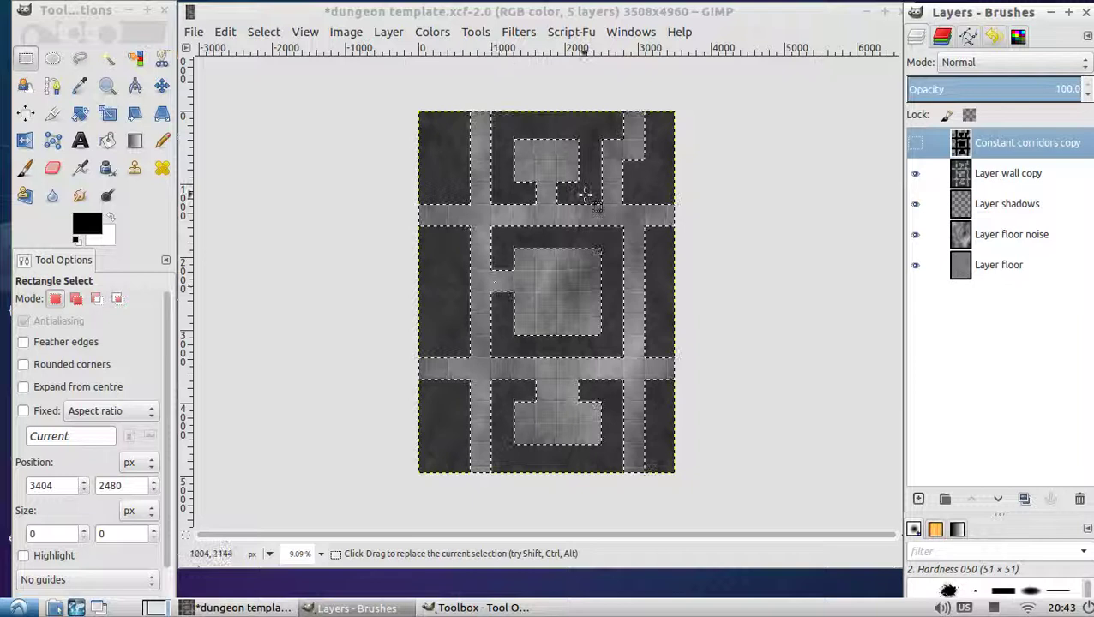
{"action": "left_click", "coordinate": [267, 34]}
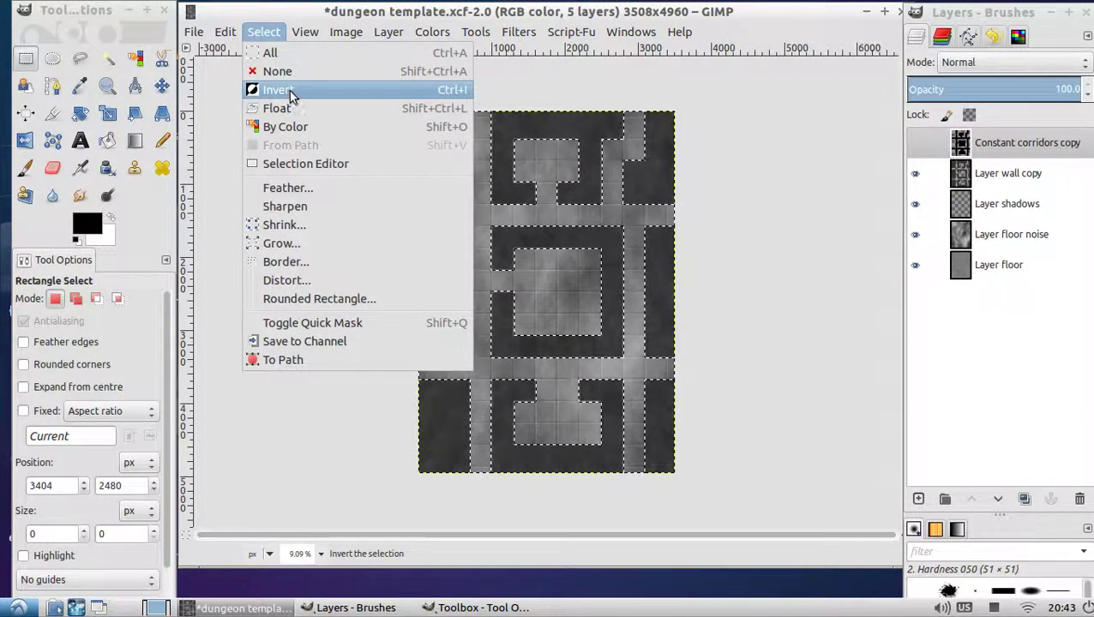
{"action": "left_click", "coordinate": [289, 91]}
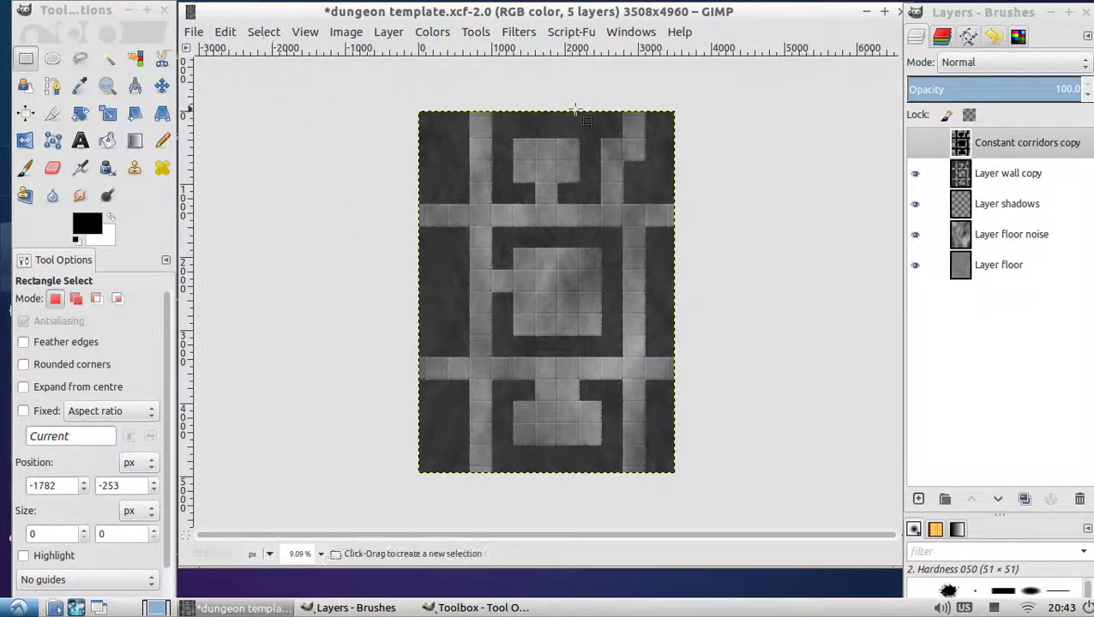
{"action": "right_click", "coordinate": [999, 152]}
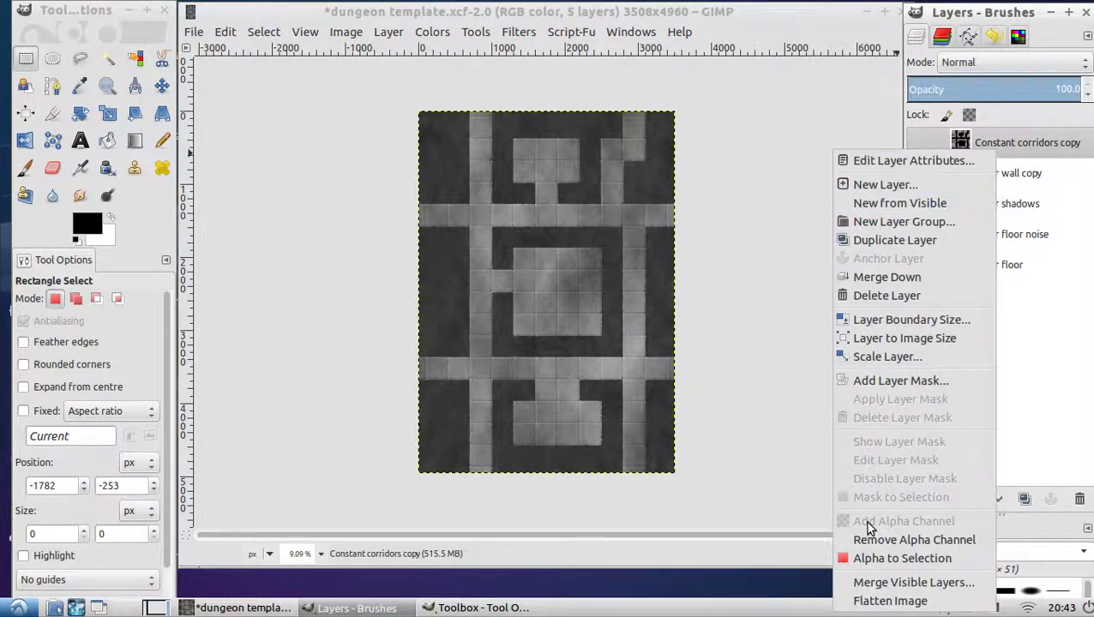
{"action": "left_click", "coordinate": [871, 558]}
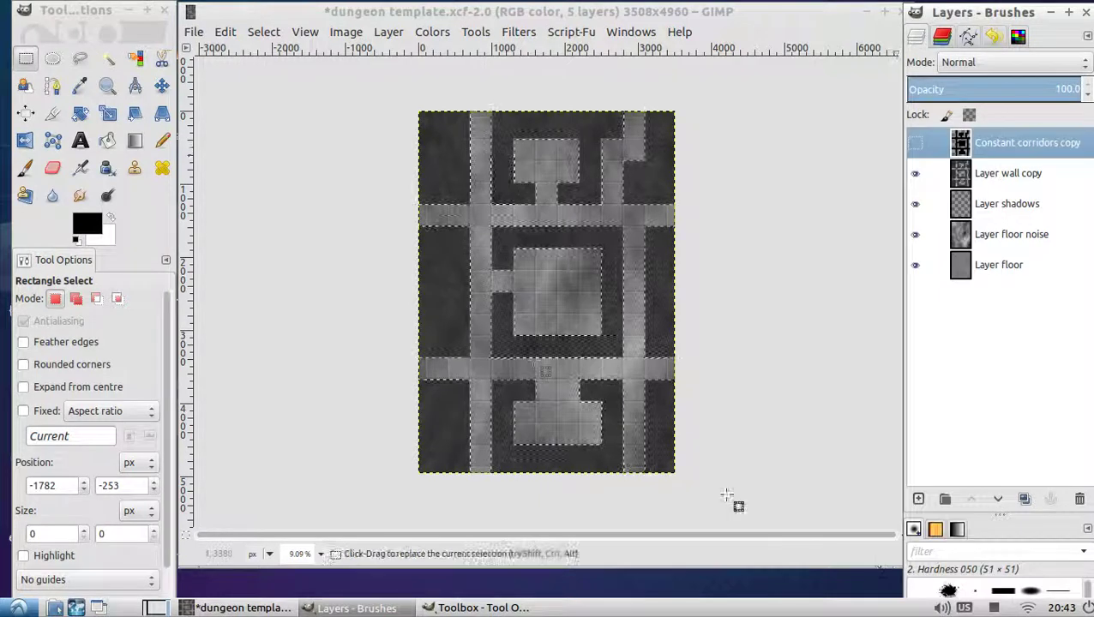
Step: Invert the selection to cover the walls and make Layer shadows the active layer
{"action": "left_click", "coordinate": [263, 32]}
{"action": "left_click", "coordinate": [278, 90]}
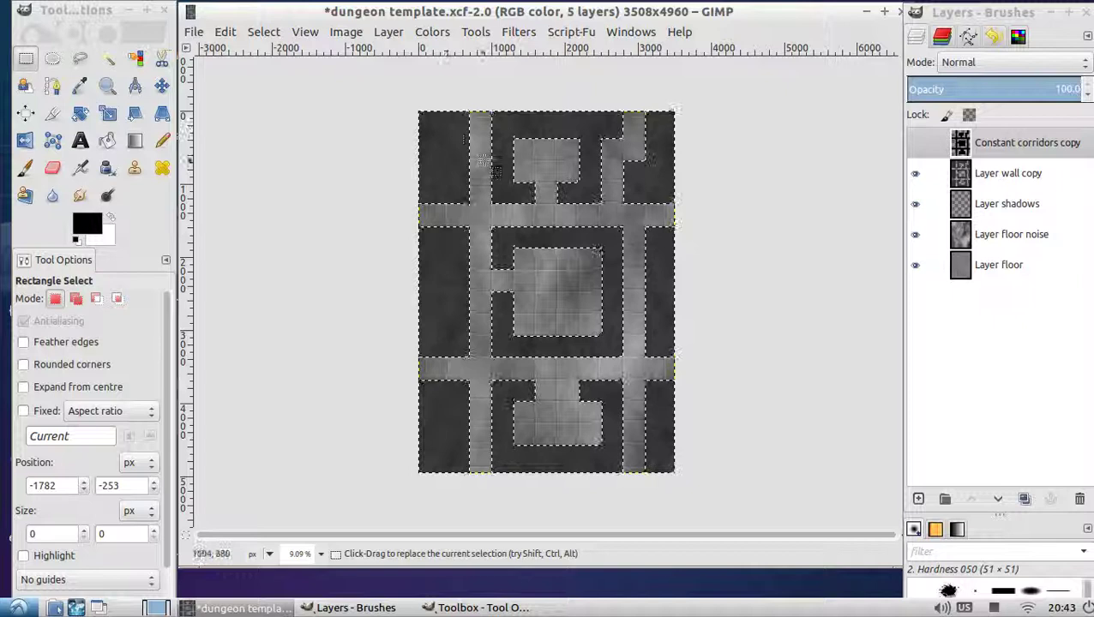
{"action": "left_click", "coordinate": [1007, 203]}
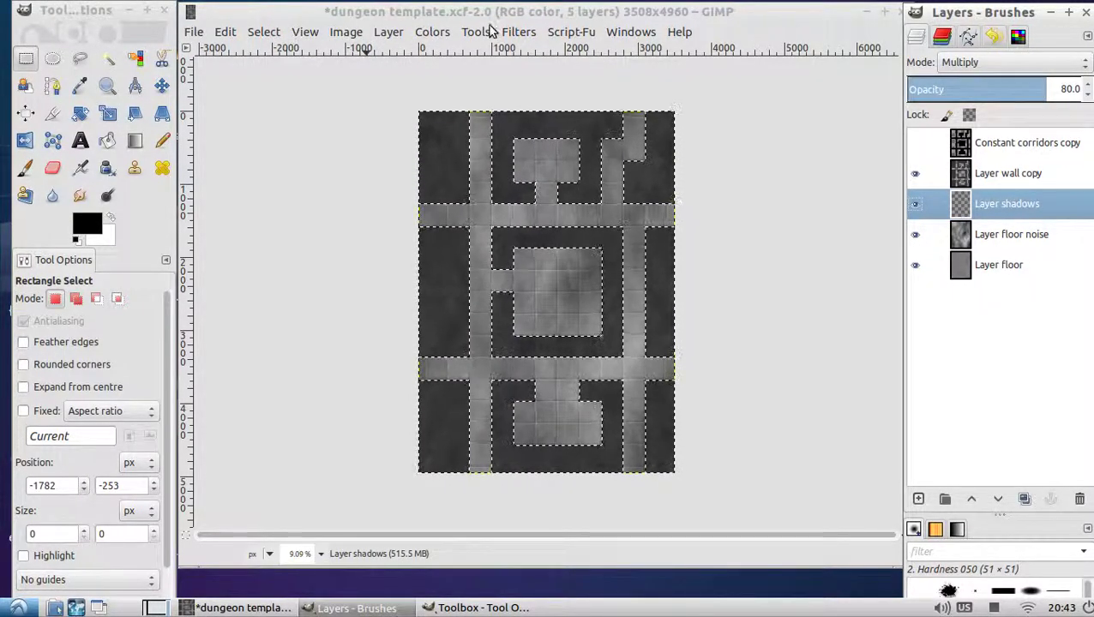
Step: Grow the wall selection outward by 30 px
{"action": "left_click", "coordinate": [264, 32]}
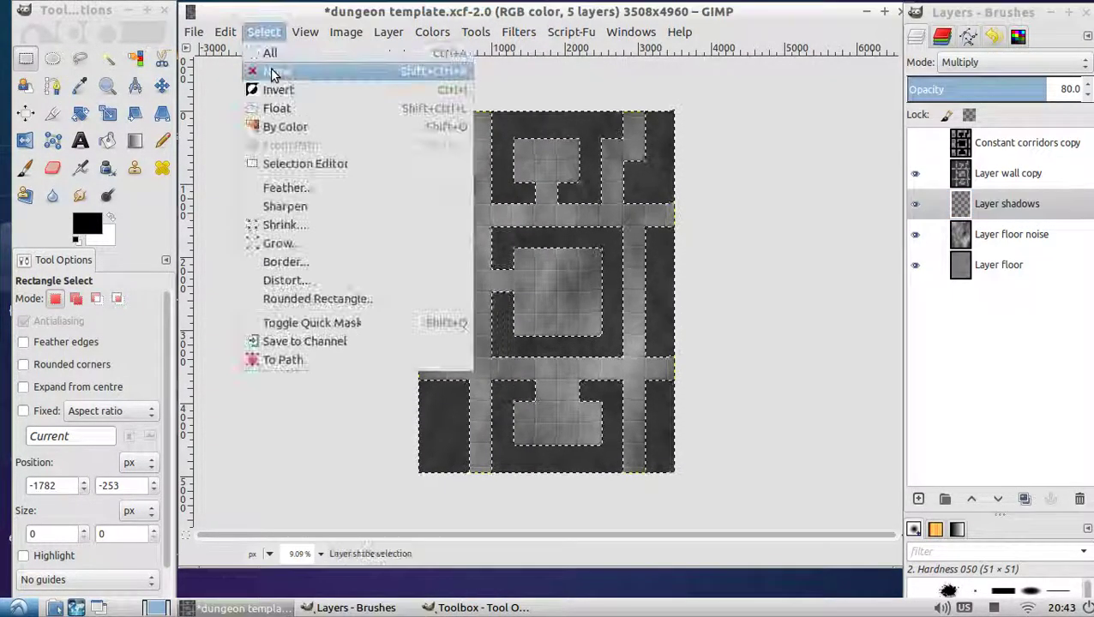
{"action": "left_click", "coordinate": [312, 245]}
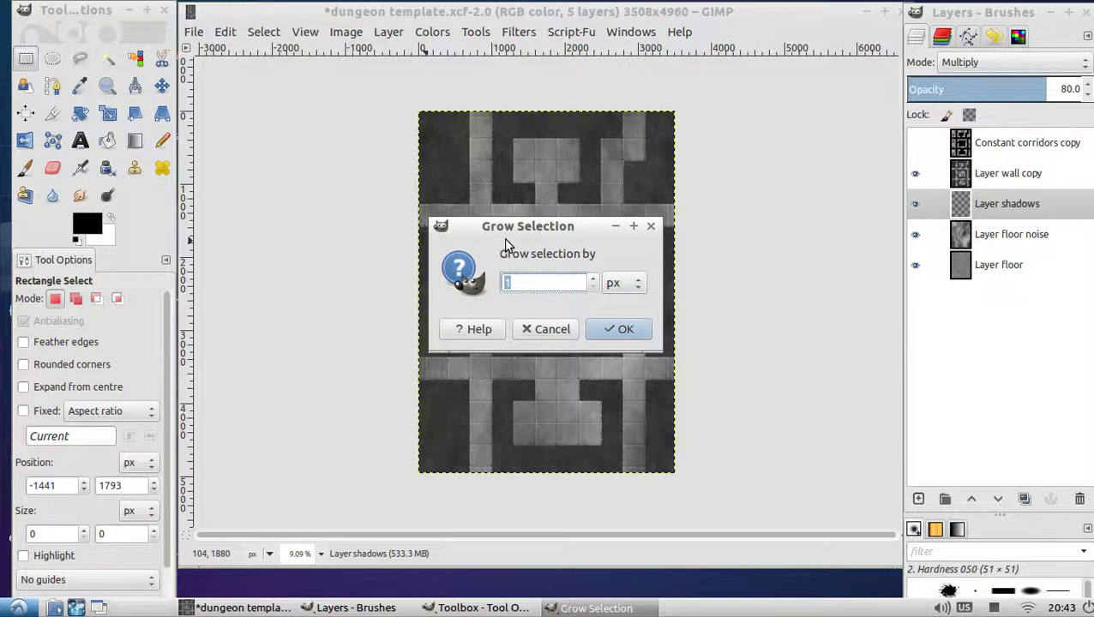
{"action": "type", "text": "30"}
{"action": "left_click", "coordinate": [623, 333]}
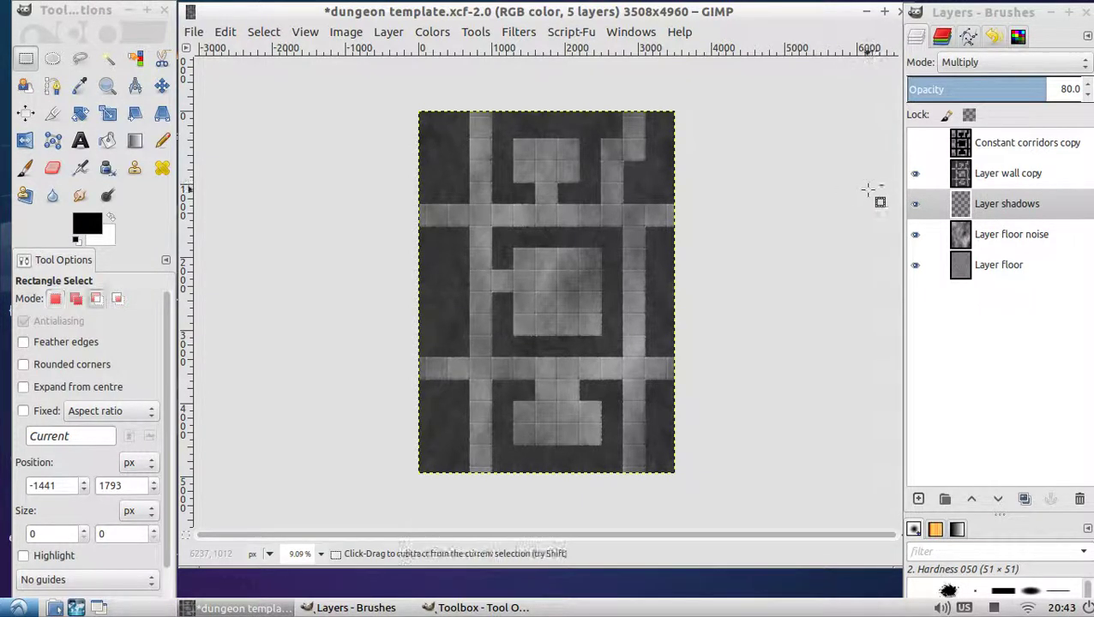
Step: Undo Select None to restore the wall selection, then inspect the lower-left corner at 100% zoom
{"action": "left_click", "coordinate": [226, 33]}
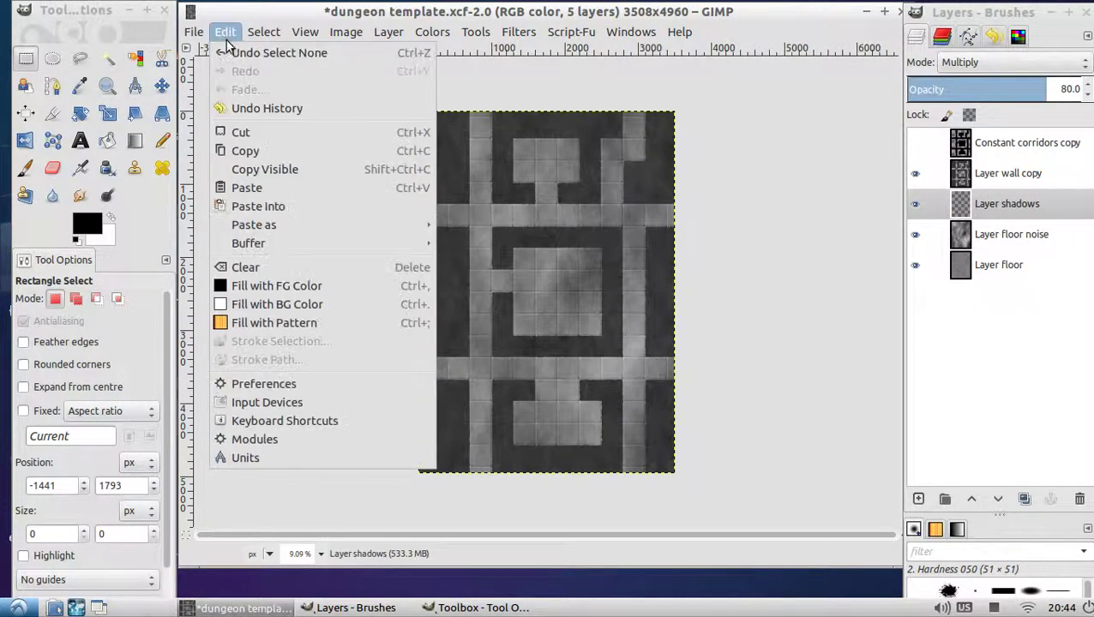
{"action": "left_click", "coordinate": [241, 57]}
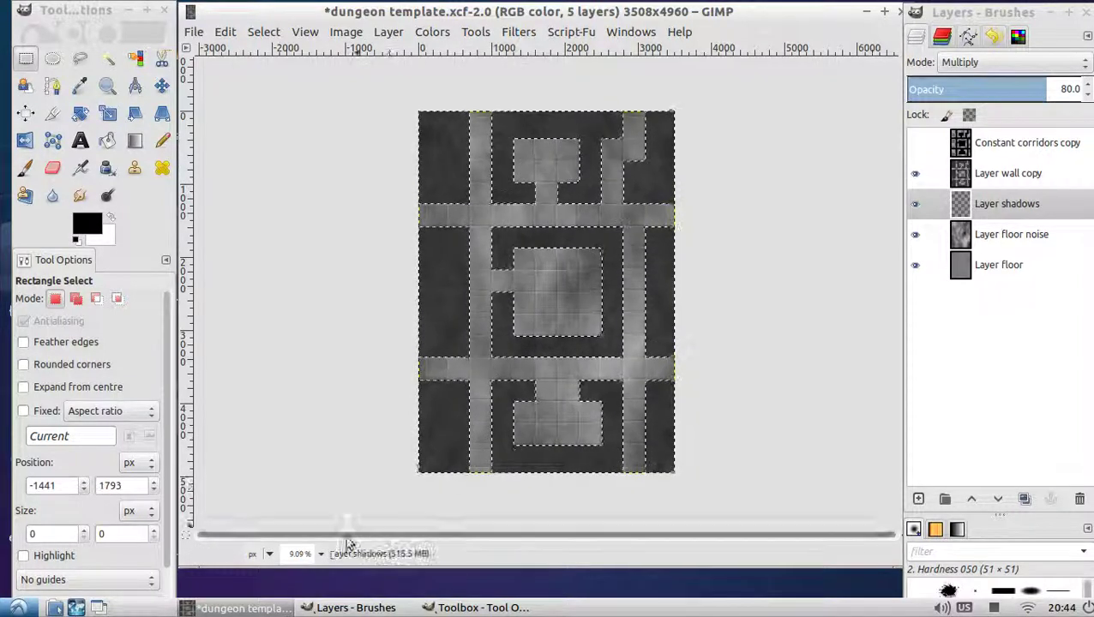
{"action": "left_click", "coordinate": [318, 554]}
{"action": "left_click", "coordinate": [296, 447]}
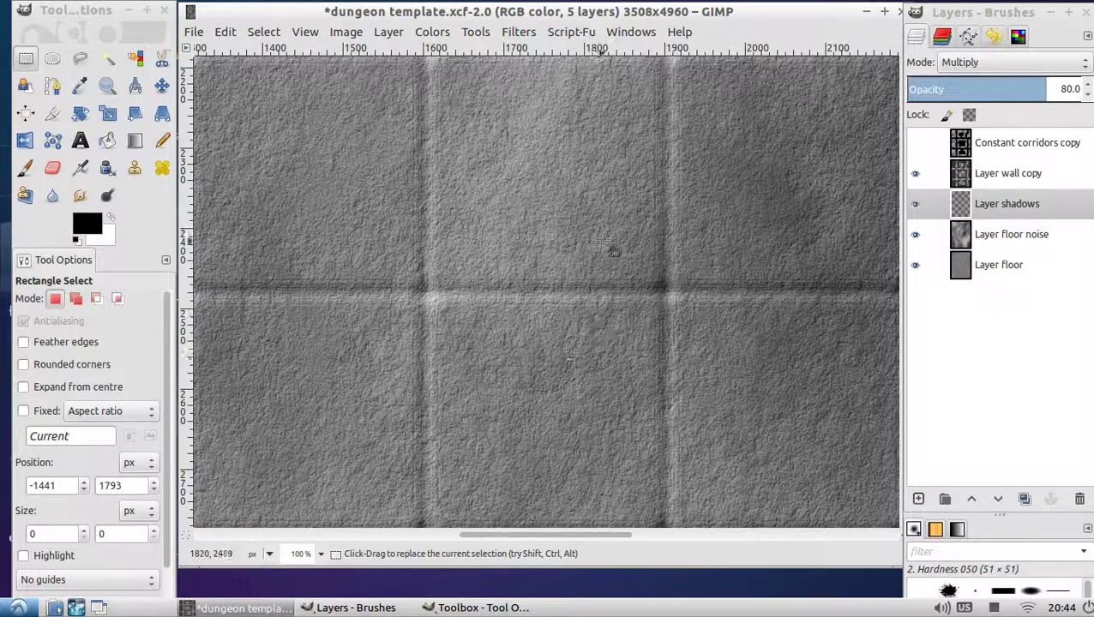
{"action": "scroll", "coordinate": [550, 386], "scroll_direction": "down", "scroll_amount": 5}
{"action": "scroll", "coordinate": [620, 149], "scroll_direction": "left", "scroll_amount": 3}
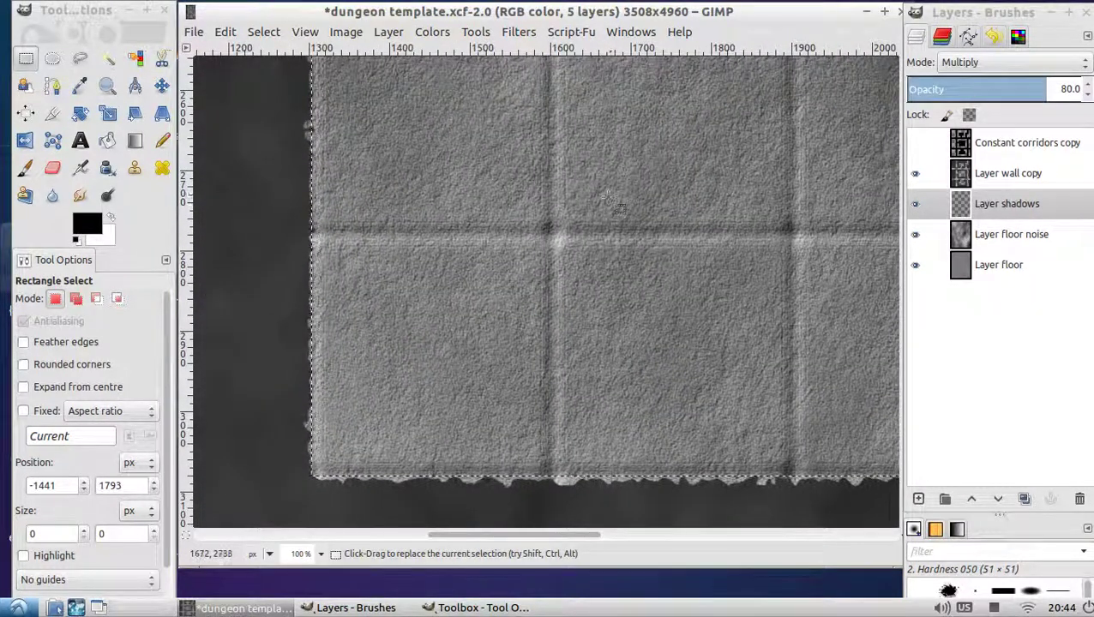
{"action": "scroll", "coordinate": [430, 323], "scroll_direction": "down", "scroll_amount": 2}
{"action": "scroll", "coordinate": [429, 322], "scroll_direction": "left", "scroll_amount": 1}
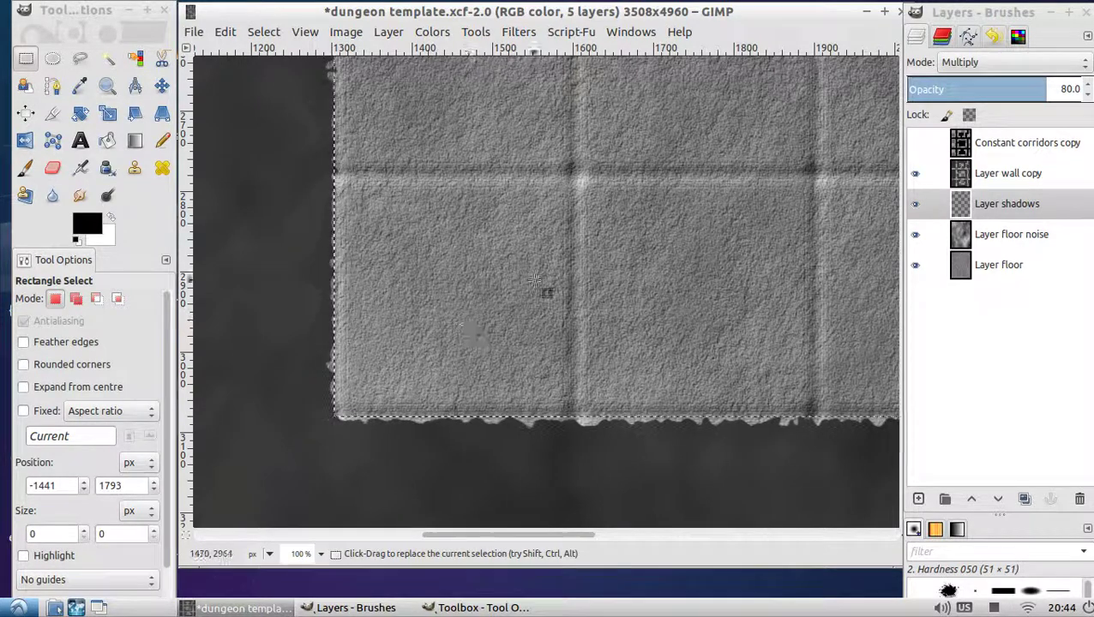
Step: Grow the wall selection by another 30 px into the corridor and room floors
{"action": "left_click", "coordinate": [914, 203]}
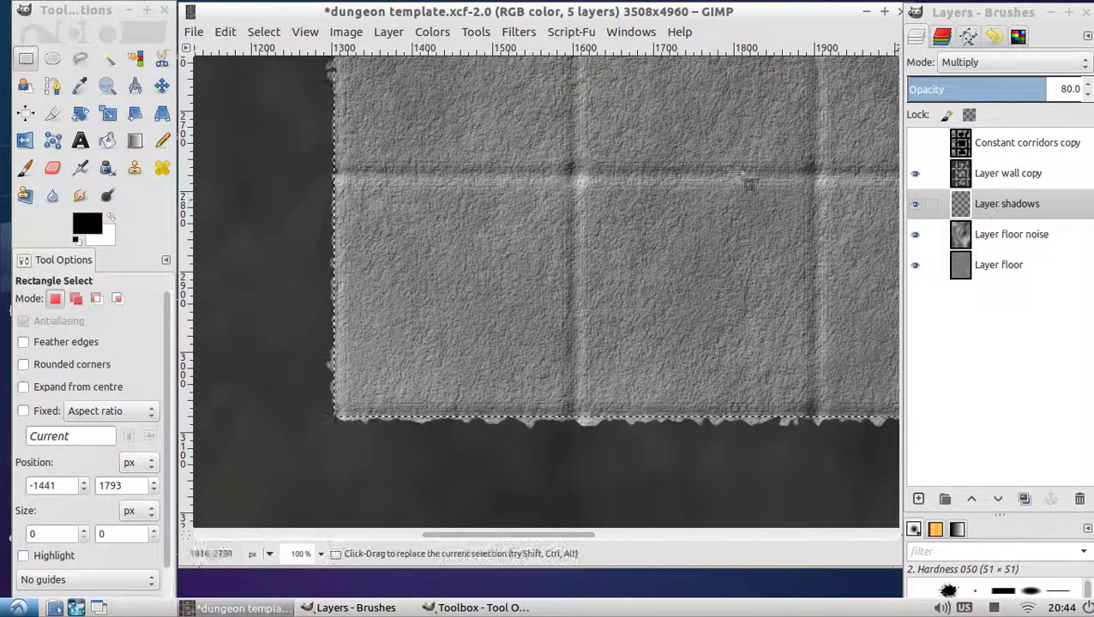
{"action": "left_click", "coordinate": [266, 36]}
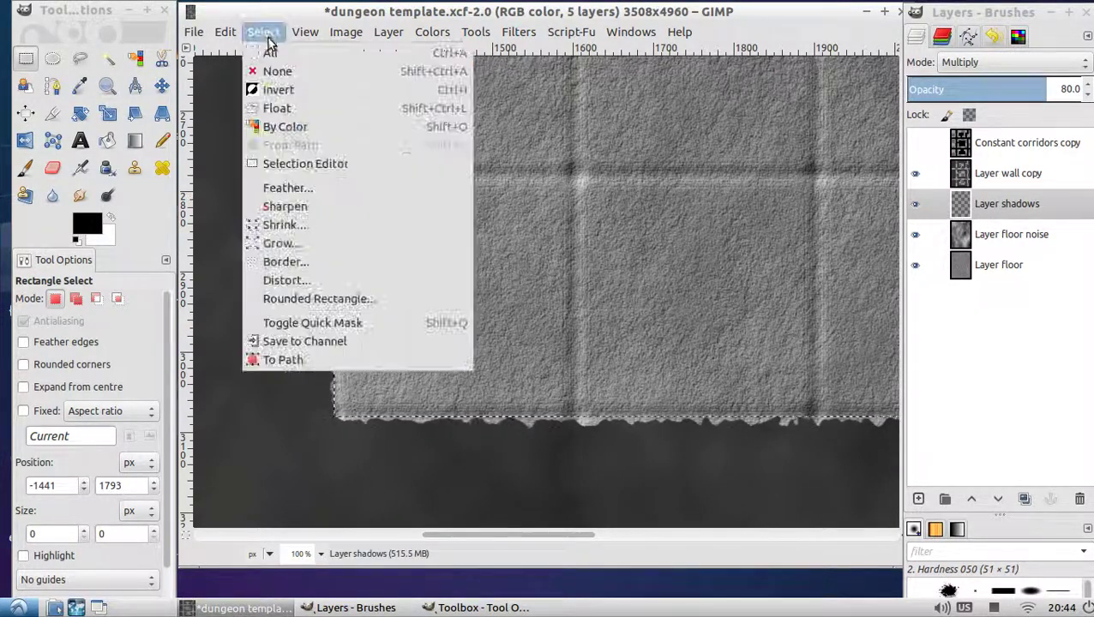
{"action": "left_click", "coordinate": [298, 243]}
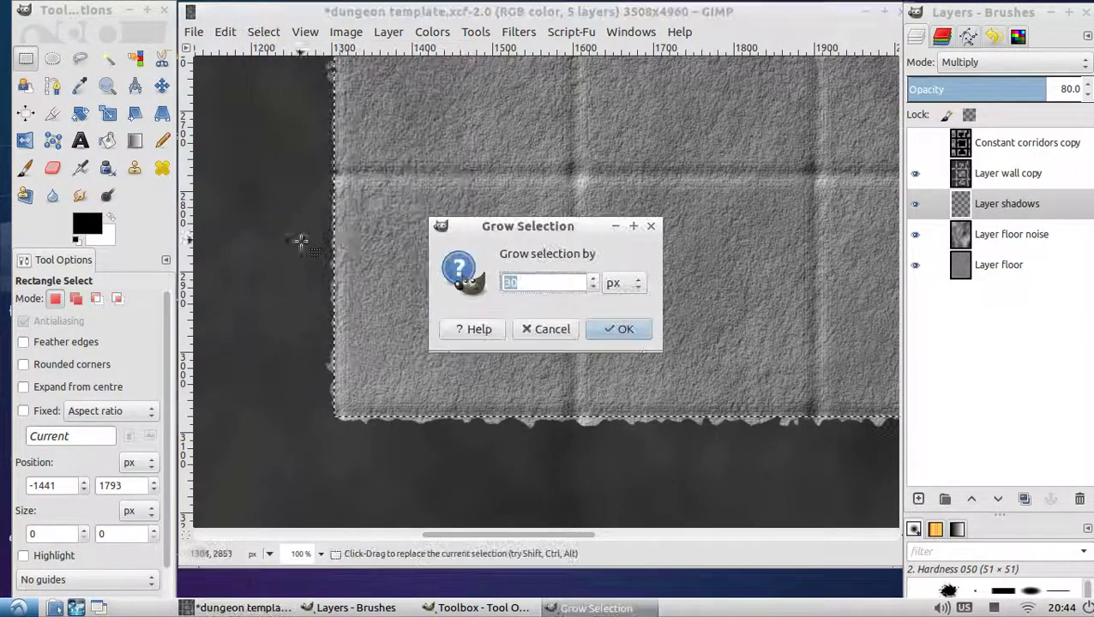
{"action": "left_click", "coordinate": [616, 328]}
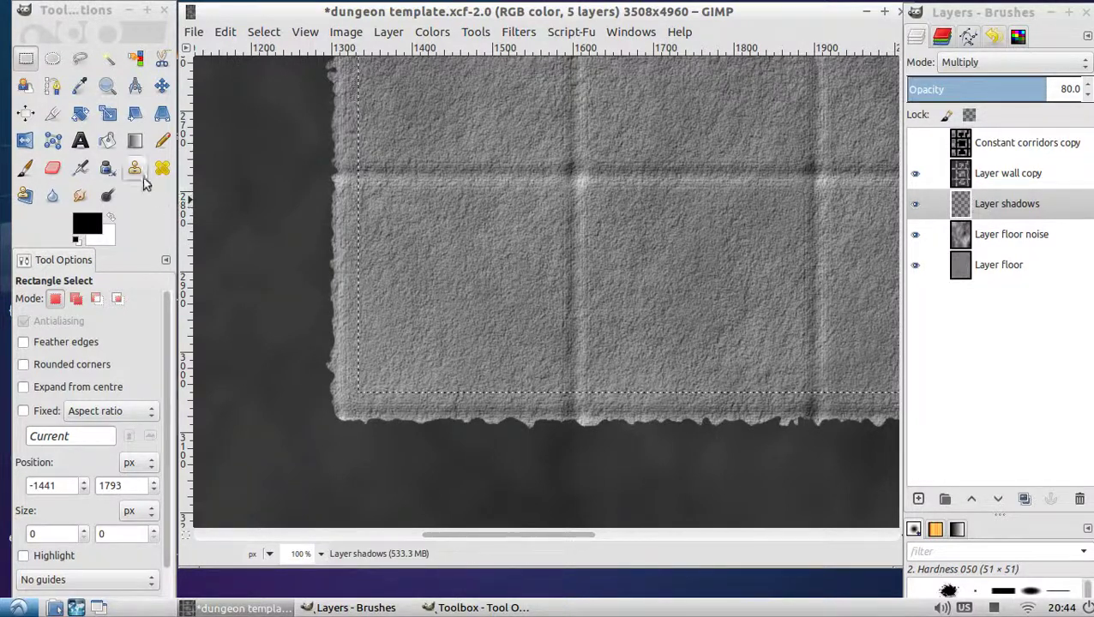
Step: Bucket-fill the grown wall selection black on the shadows layer
{"action": "left_click", "coordinate": [107, 141]}
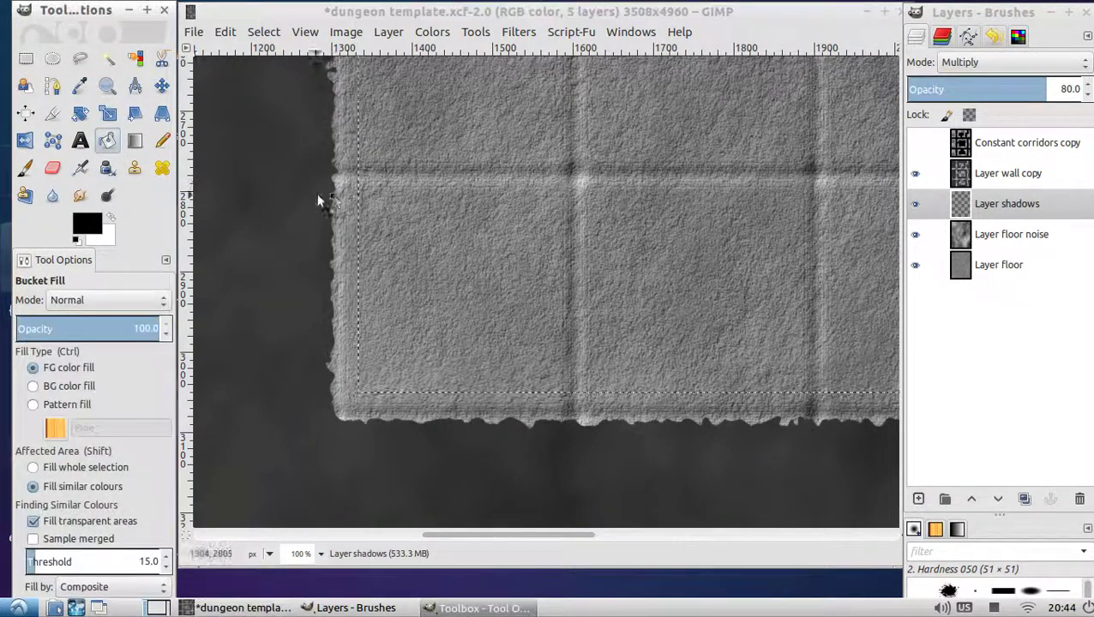
{"action": "left_click", "coordinate": [318, 554]}
{"action": "left_click", "coordinate": [307, 531]}
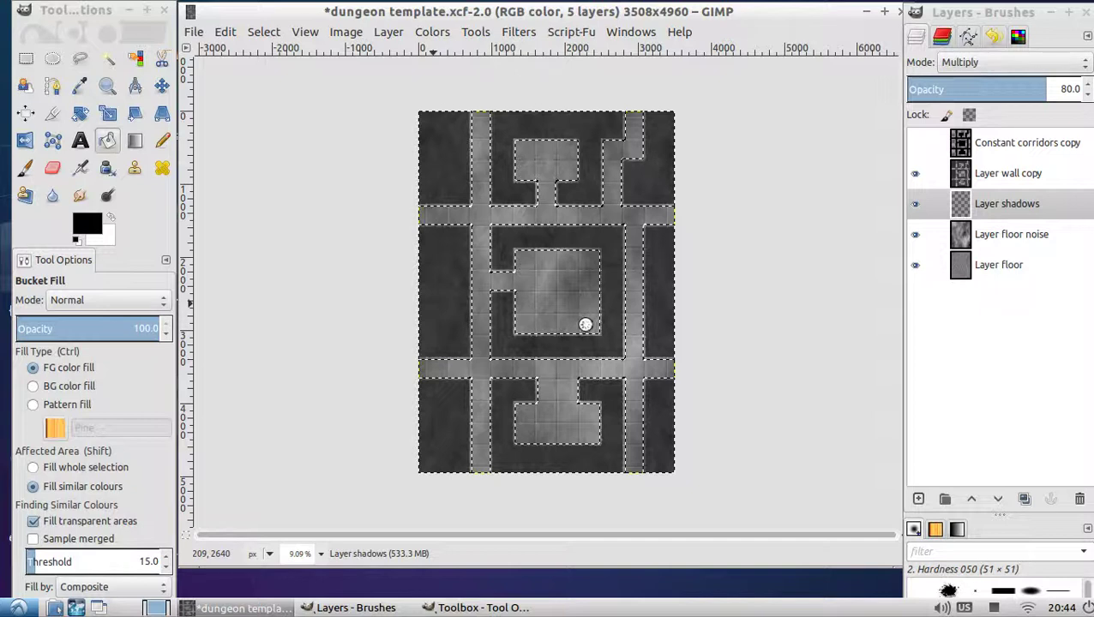
{"action": "left_click", "coordinate": [586, 324]}
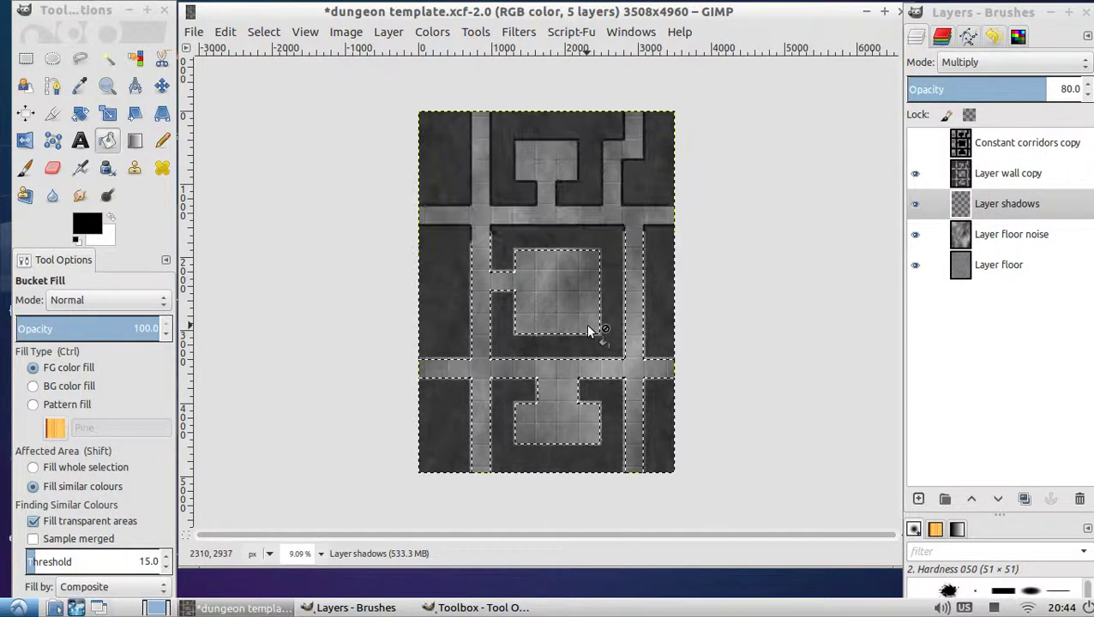
Step: Zoom to 25% and clear the selection with a single Rectangle Select click
{"action": "left_click", "coordinate": [321, 554]}
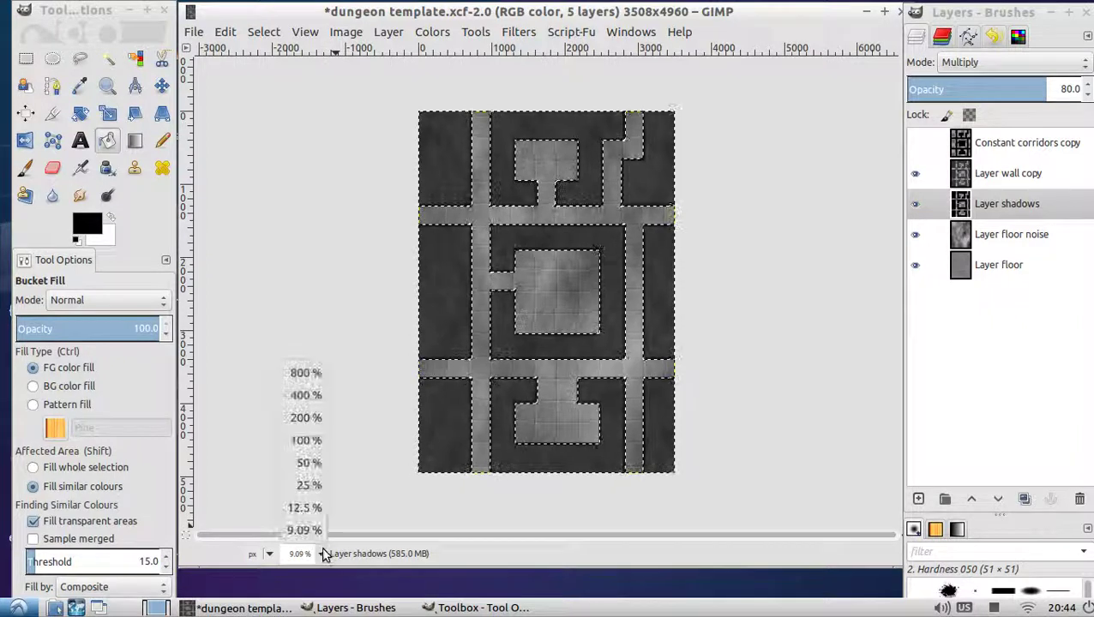
{"action": "left_click", "coordinate": [307, 485]}
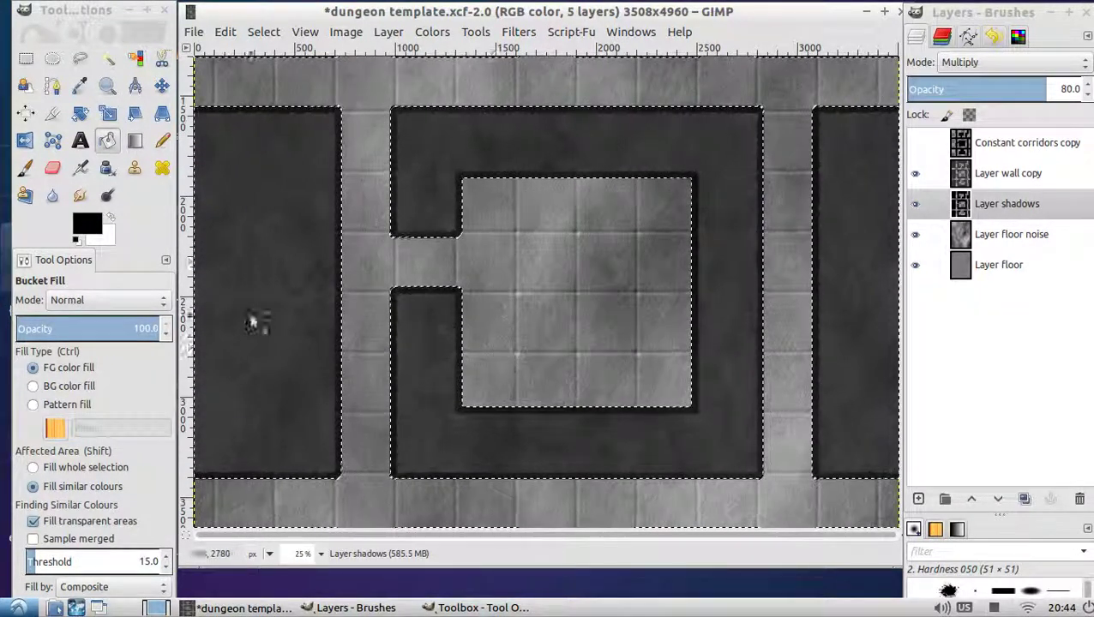
{"action": "left_click", "coordinate": [25, 58]}
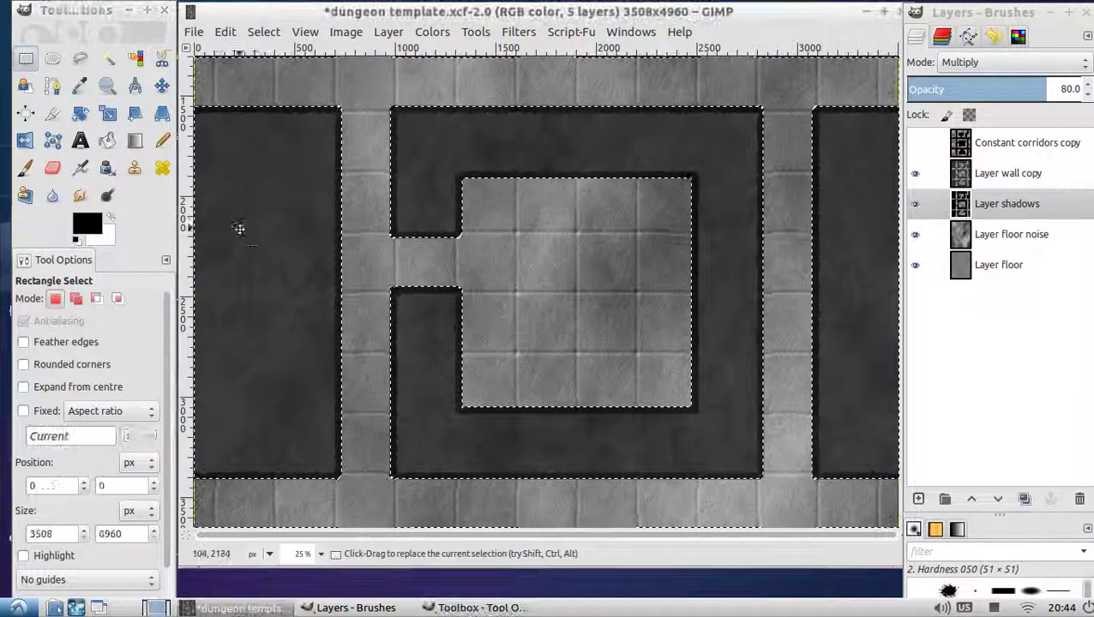
{"action": "left_click", "coordinate": [305, 227]}
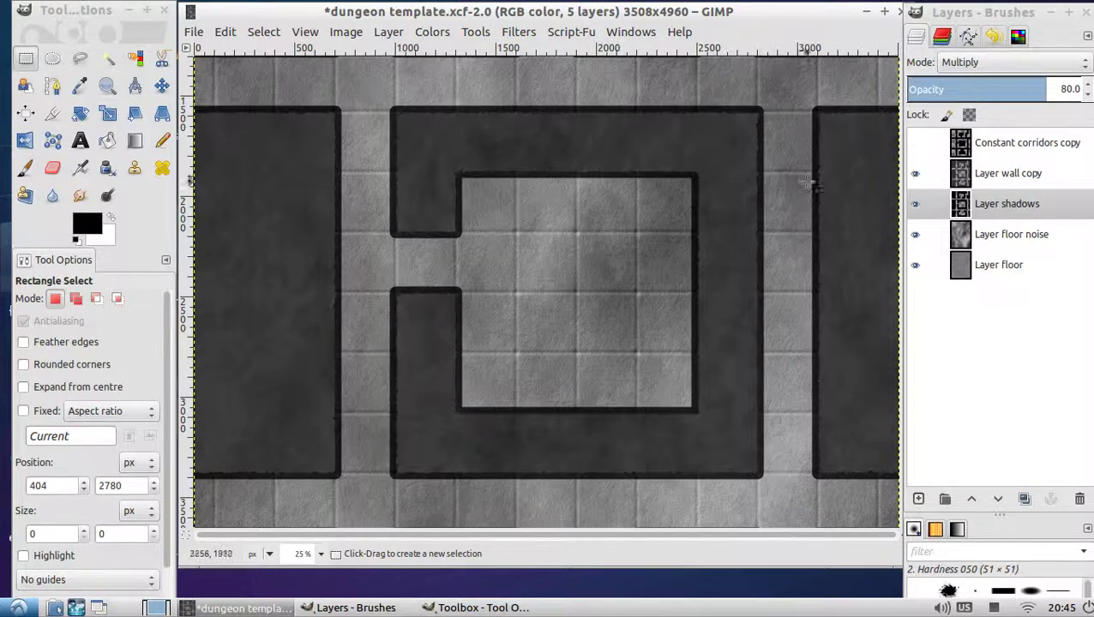
Step: Blur Layer shadows with a Gaussian blur of radius 60 in both directions
{"action": "left_click", "coordinate": [990, 208]}
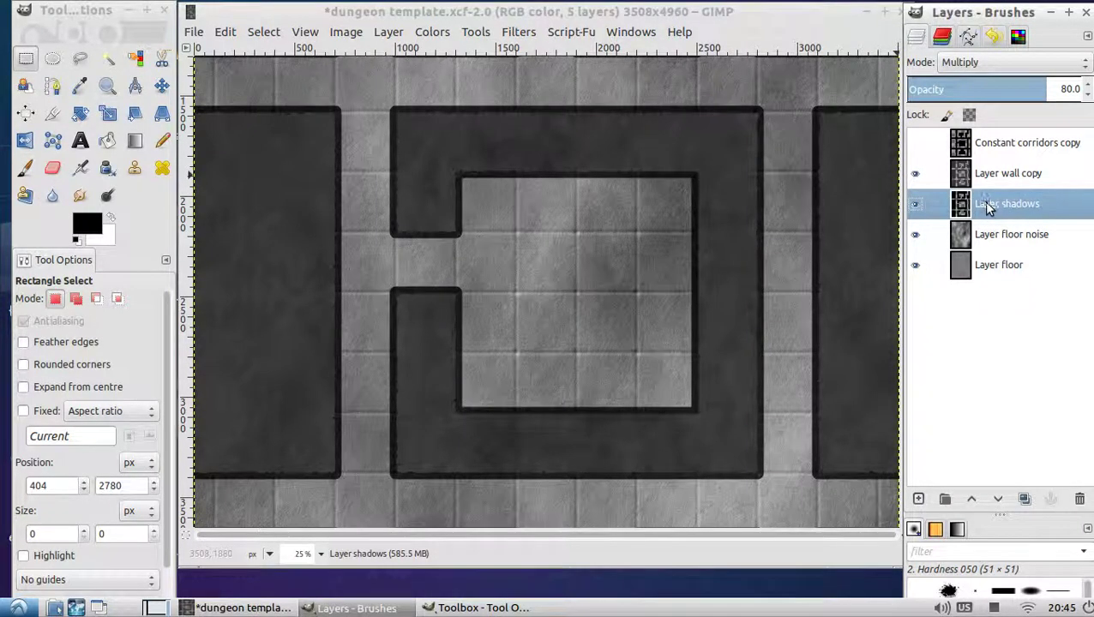
{"action": "left_click", "coordinate": [519, 31]}
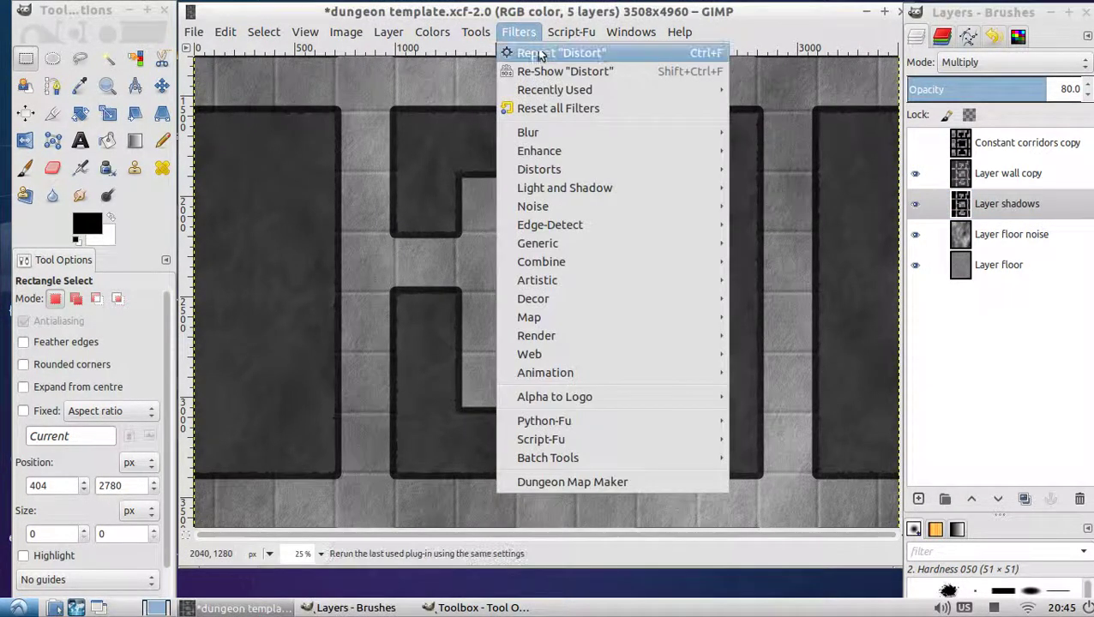
{"action": "mouse_move", "coordinate": [651, 140]}
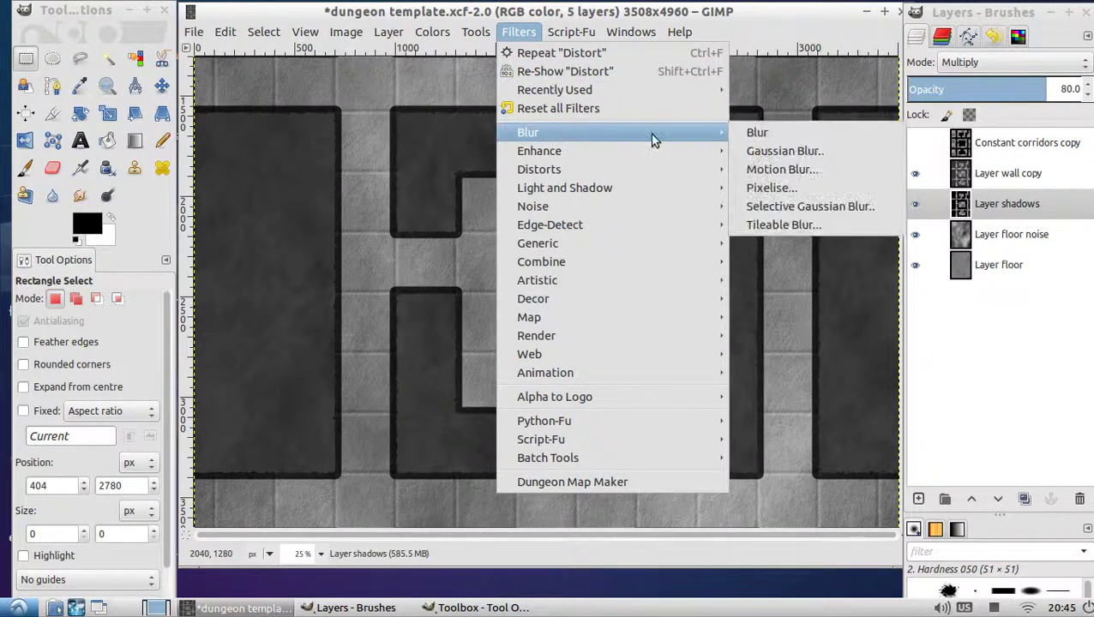
{"action": "left_click", "coordinate": [782, 155]}
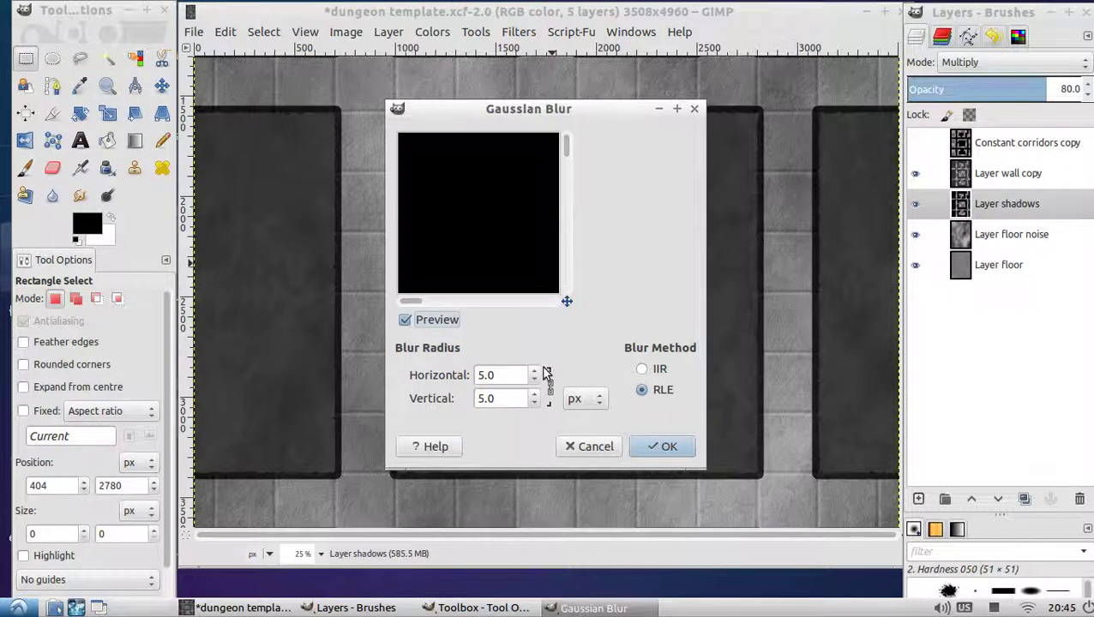
{"action": "left_click", "coordinate": [515, 375]}
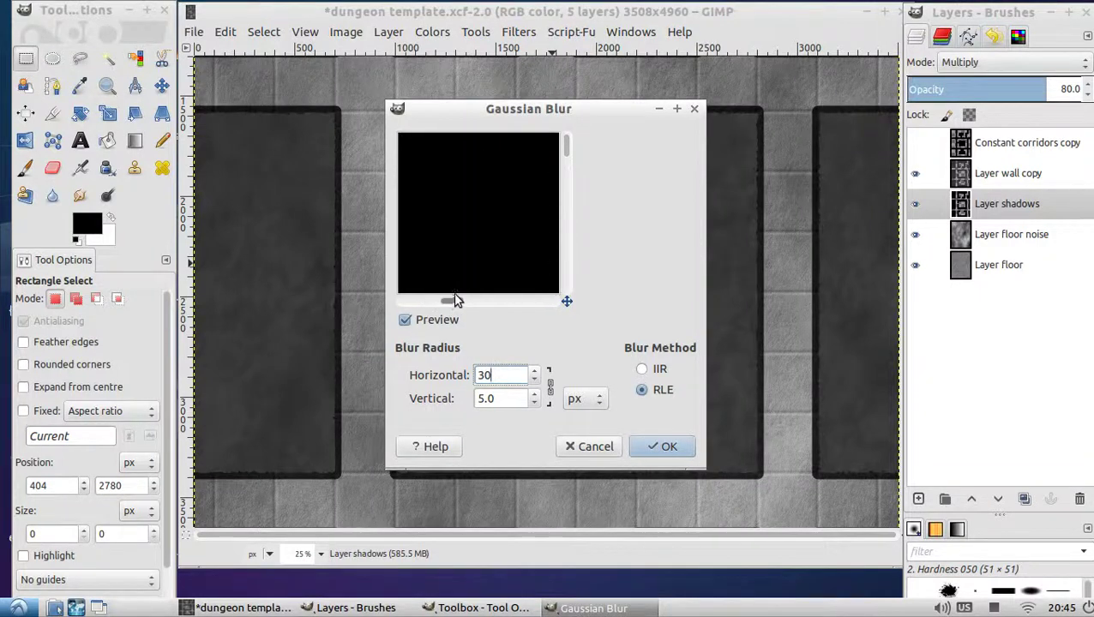
{"action": "type", "text": "30"}
{"action": "left_click_drag", "start_coordinate": [454, 300], "coordinate": [443, 302]}
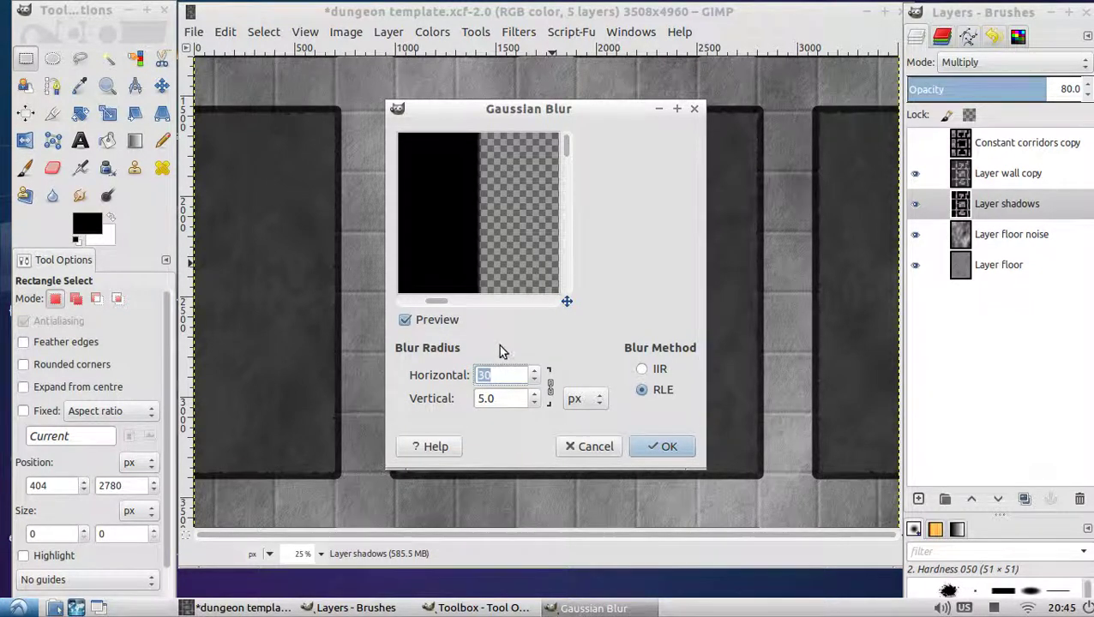
{"action": "left_click", "coordinate": [508, 399]}
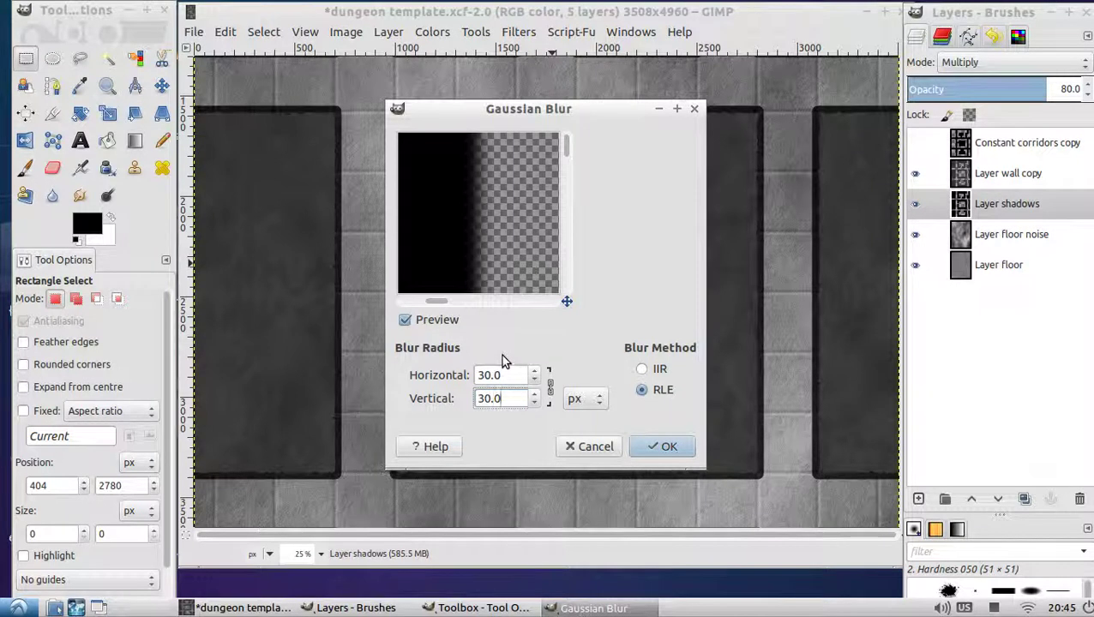
{"action": "left_click_drag", "start_coordinate": [504, 374], "coordinate": [465, 378]}
{"action": "key", "text": "Tab"}
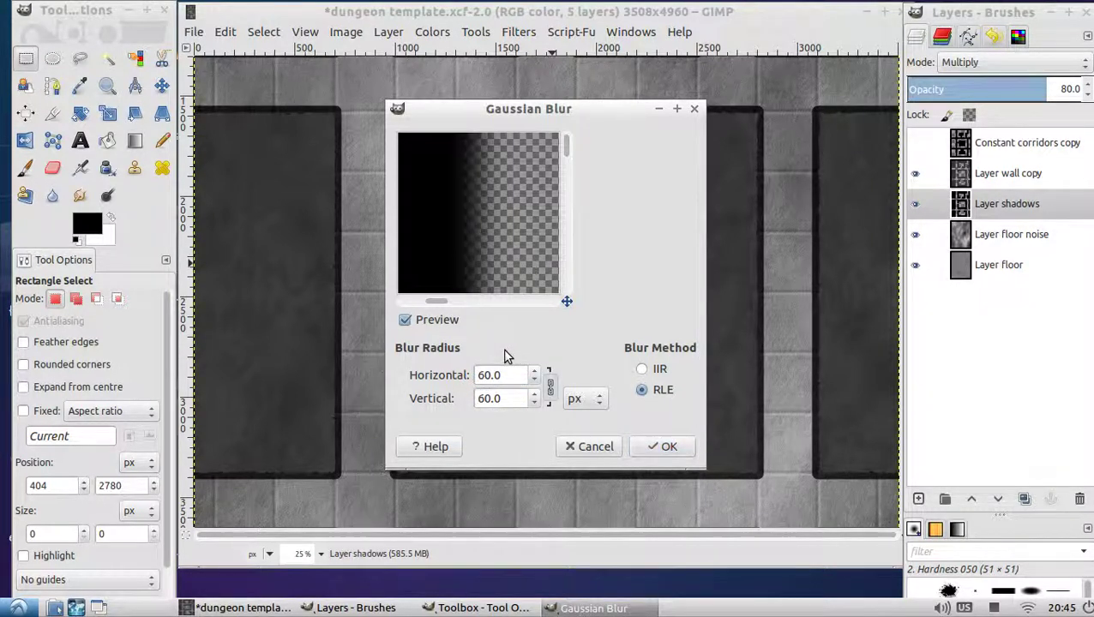
{"action": "left_click", "coordinate": [662, 446]}
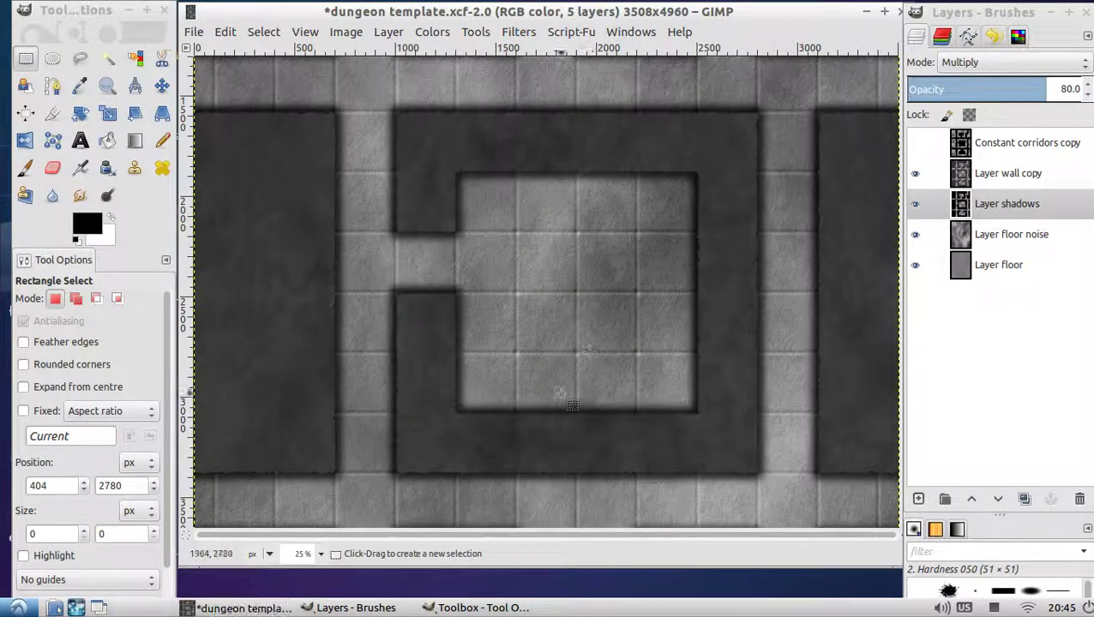
Step: Set the zoom to 9.09% so the whole dungeon map fits in the window
{"action": "left_click", "coordinate": [321, 554]}
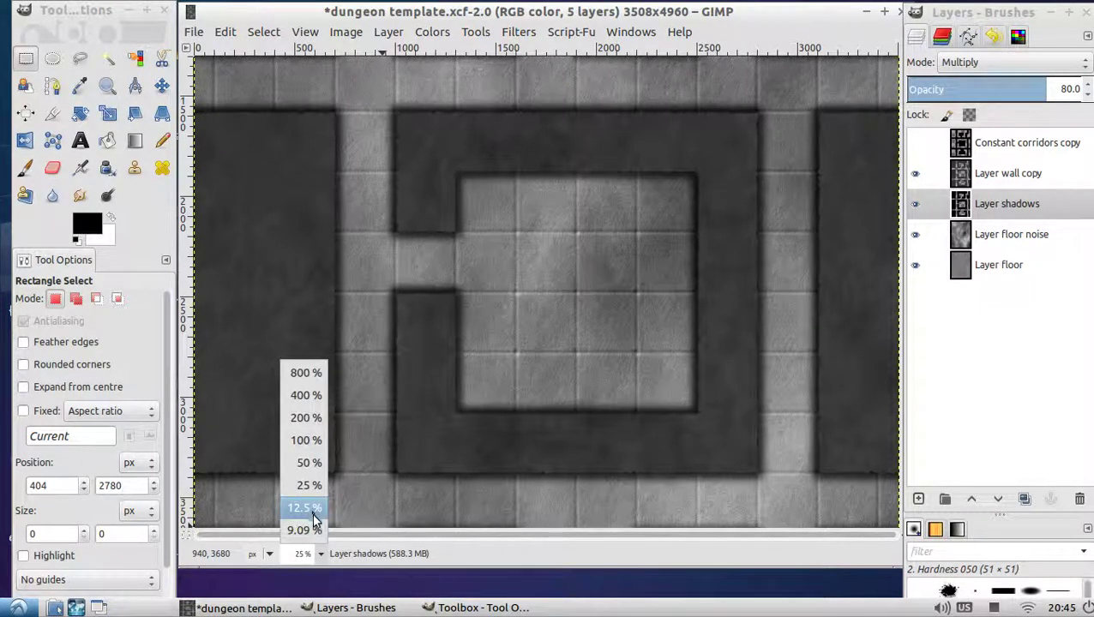
{"action": "left_click", "coordinate": [302, 531]}
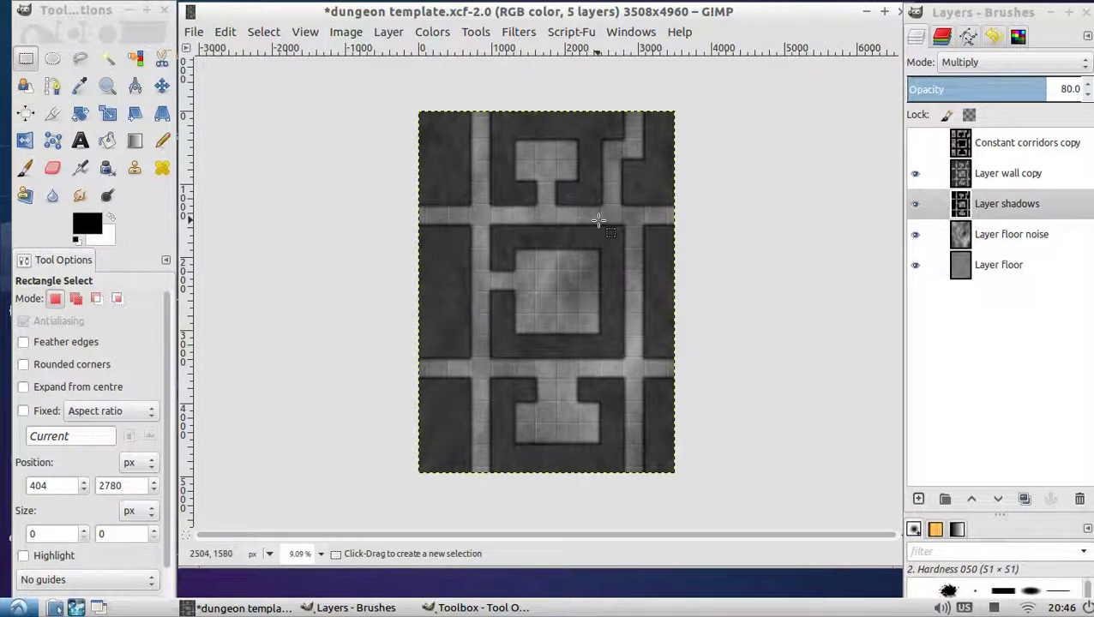
{"action": "left_click", "coordinate": [194, 34]}
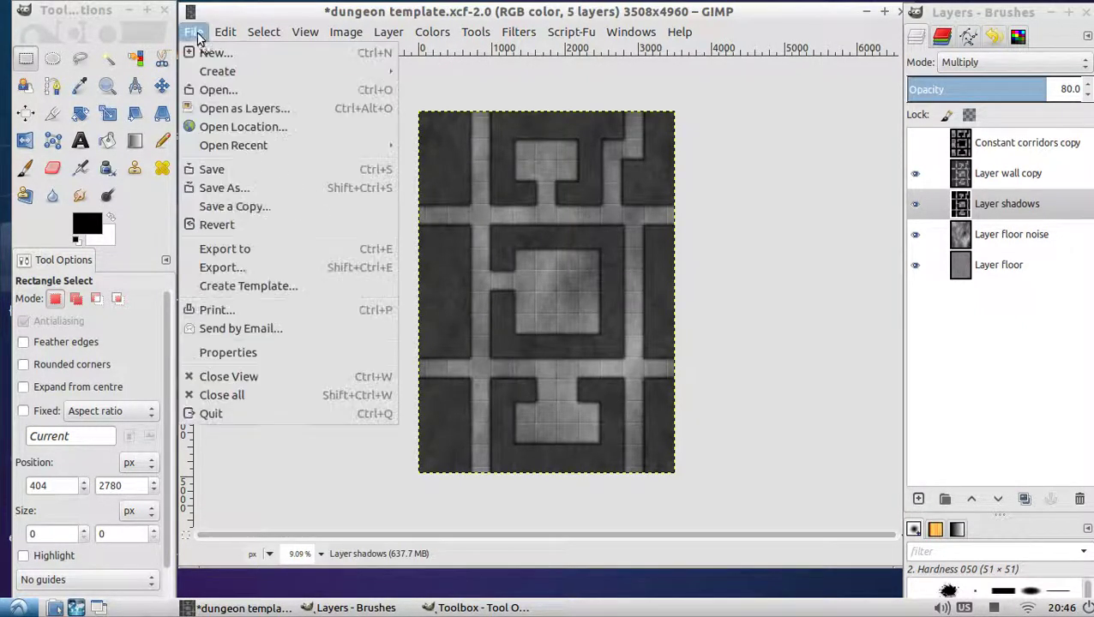
{"action": "left_click", "coordinate": [254, 267]}
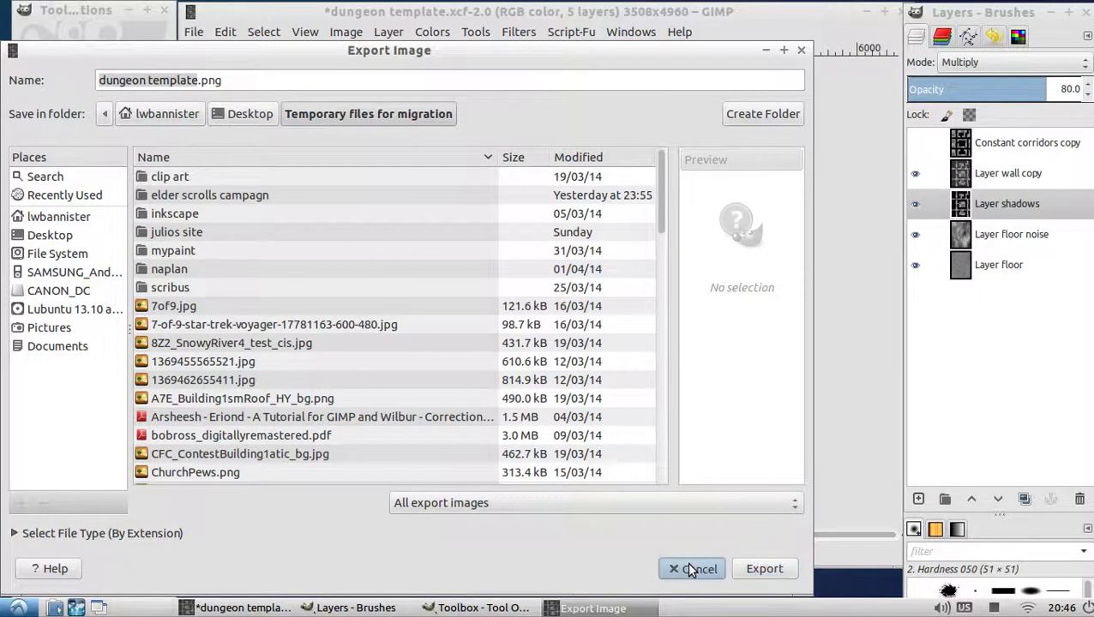
{"action": "left_click", "coordinate": [695, 570]}
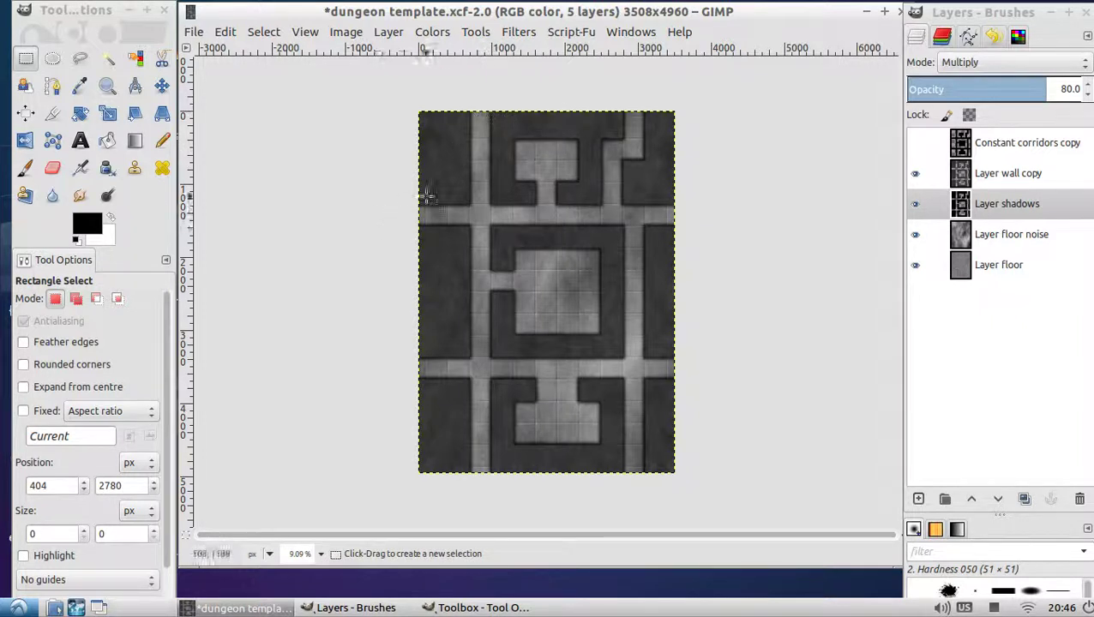
Step: Set up the Paintbrush at about 154 px and choose Layer wall copy for painting
{"action": "left_click", "coordinate": [26, 167]}
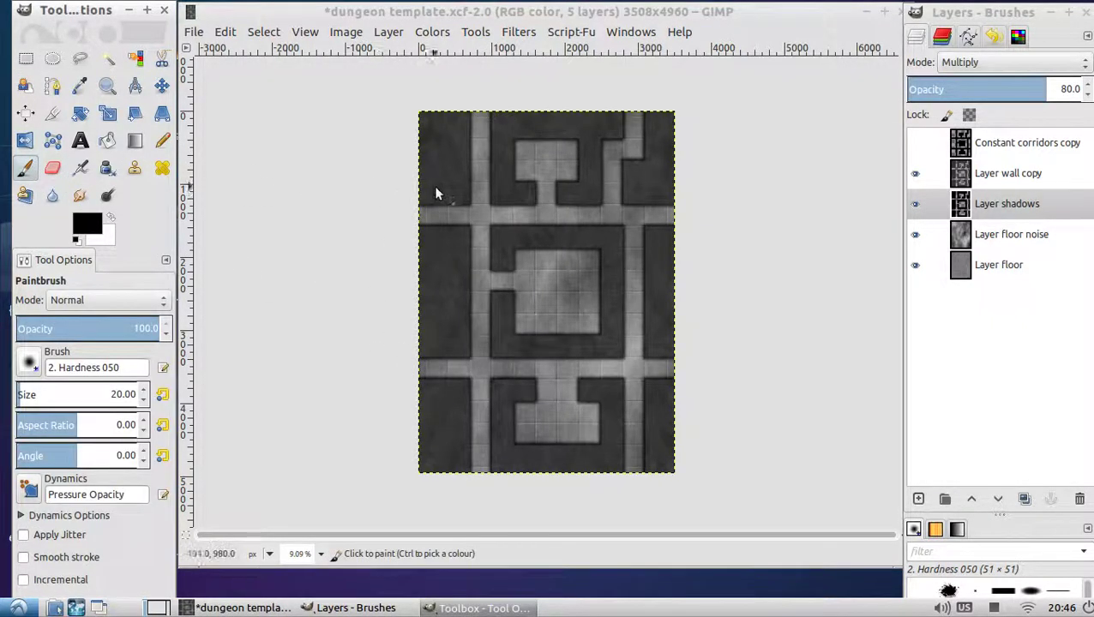
{"action": "left_click_drag", "start_coordinate": [36, 395], "coordinate": [37, 395]}
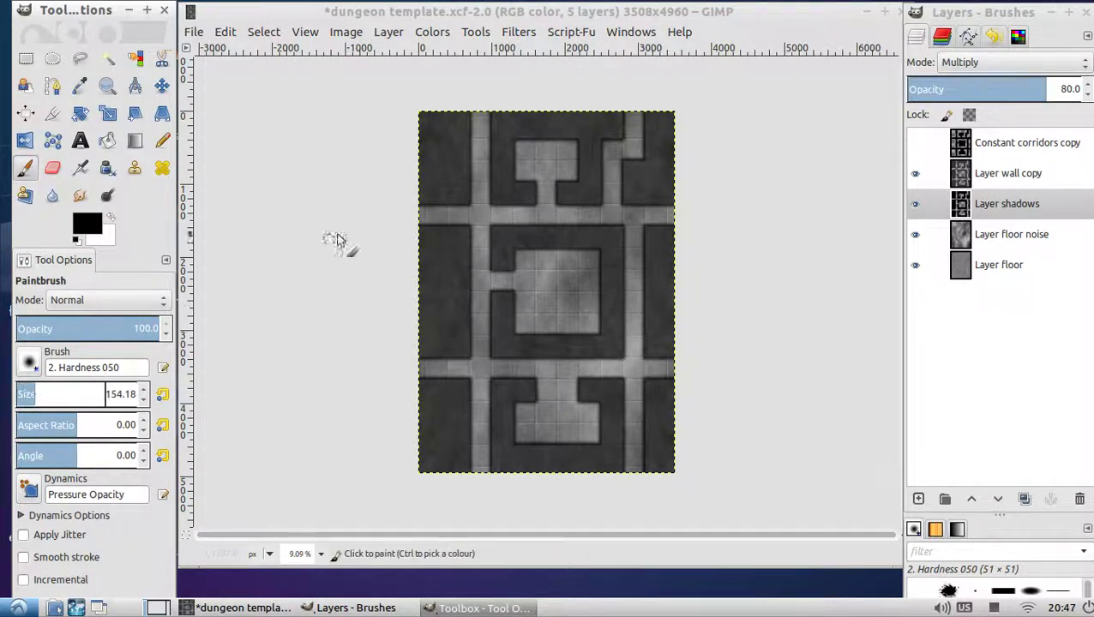
{"action": "left_click", "coordinate": [454, 213]}
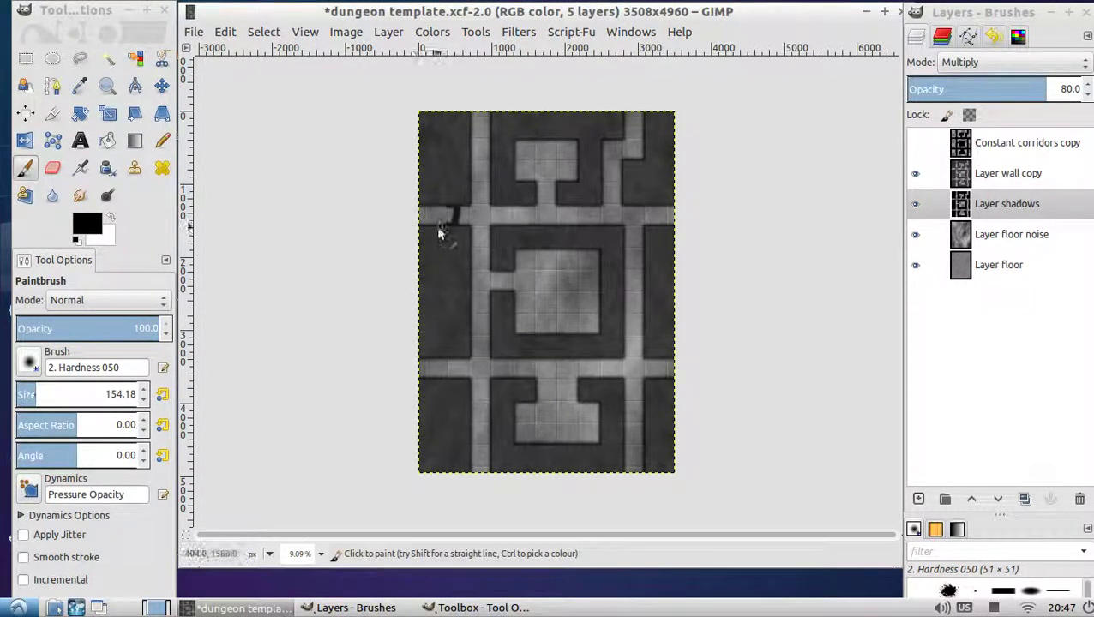
{"action": "left_click", "coordinate": [1003, 144]}
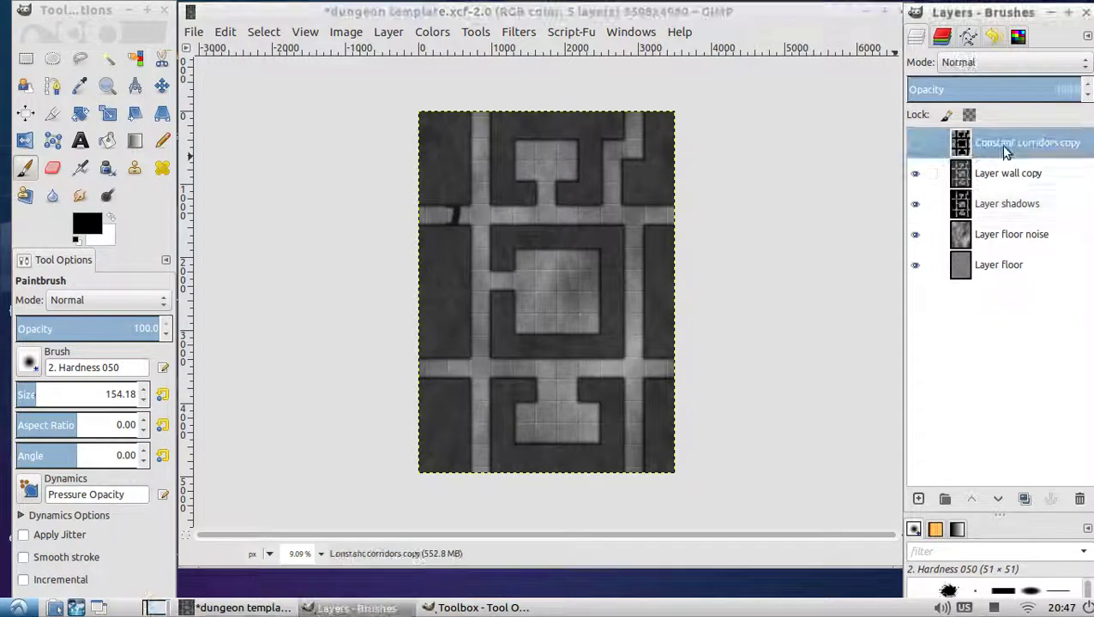
{"action": "left_click", "coordinate": [398, 227]}
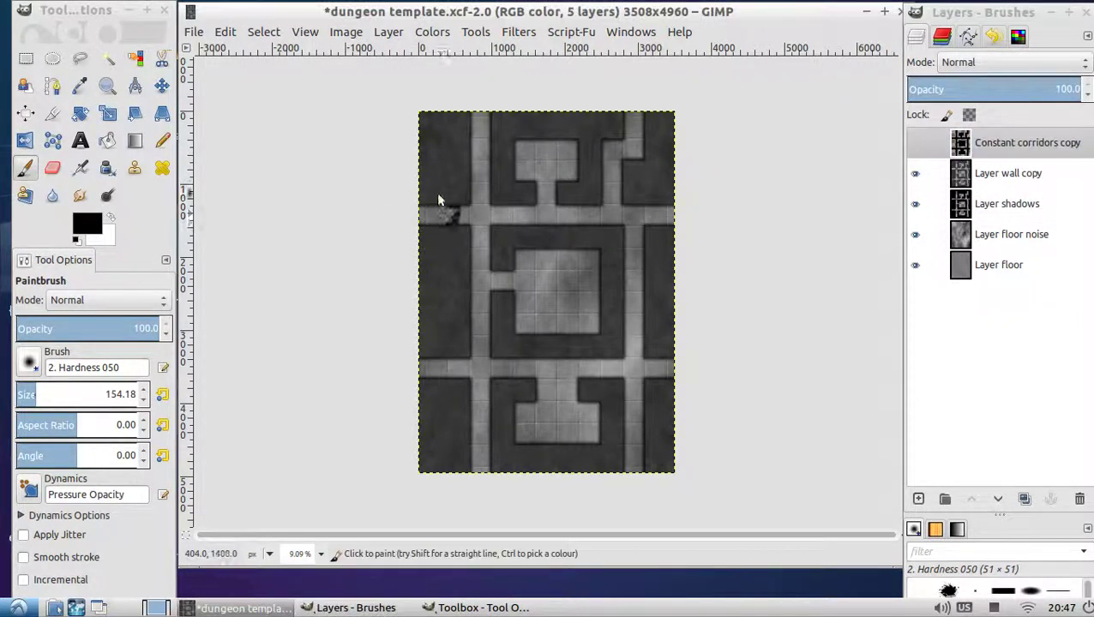
{"action": "left_click_drag", "start_coordinate": [437, 199], "coordinate": [444, 228]}
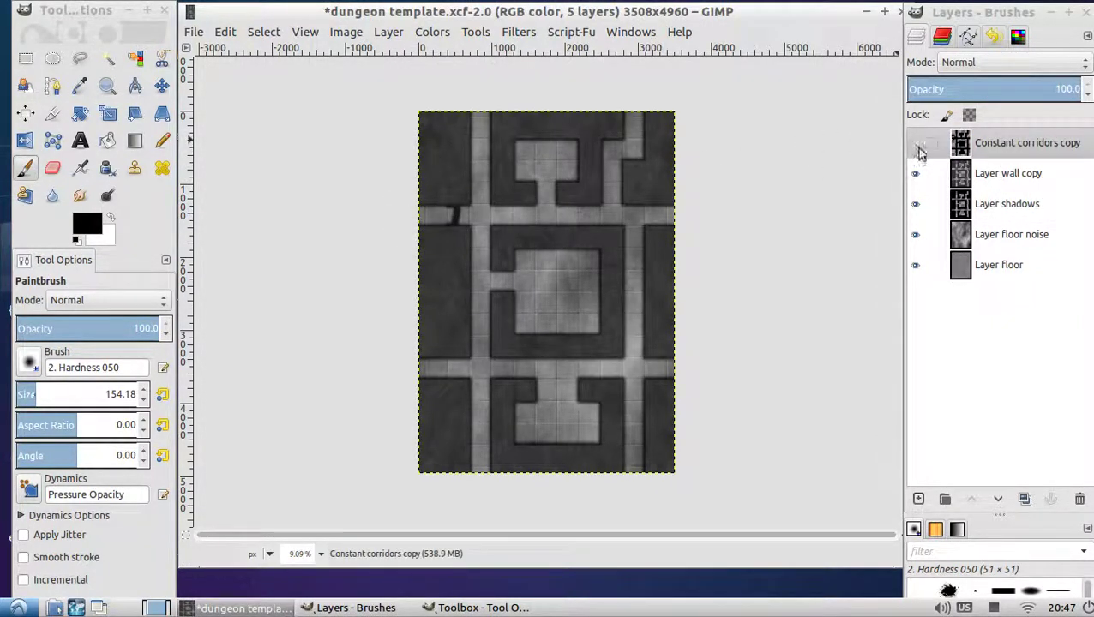
{"action": "left_click", "coordinate": [949, 174]}
Step: Paint black over the edge corridor openings along the top and right sides
{"action": "mouse_move", "coordinate": [452, 208]}
{"action": "left_mouse_down"}
{"action": "mouse_move", "coordinate": [422, 229]}
{"action": "mouse_move", "coordinate": [459, 204]}
{"action": "left_mouse_up"}
{"action": "left_click_drag", "start_coordinate": [517, 139], "coordinate": [518, 127]}
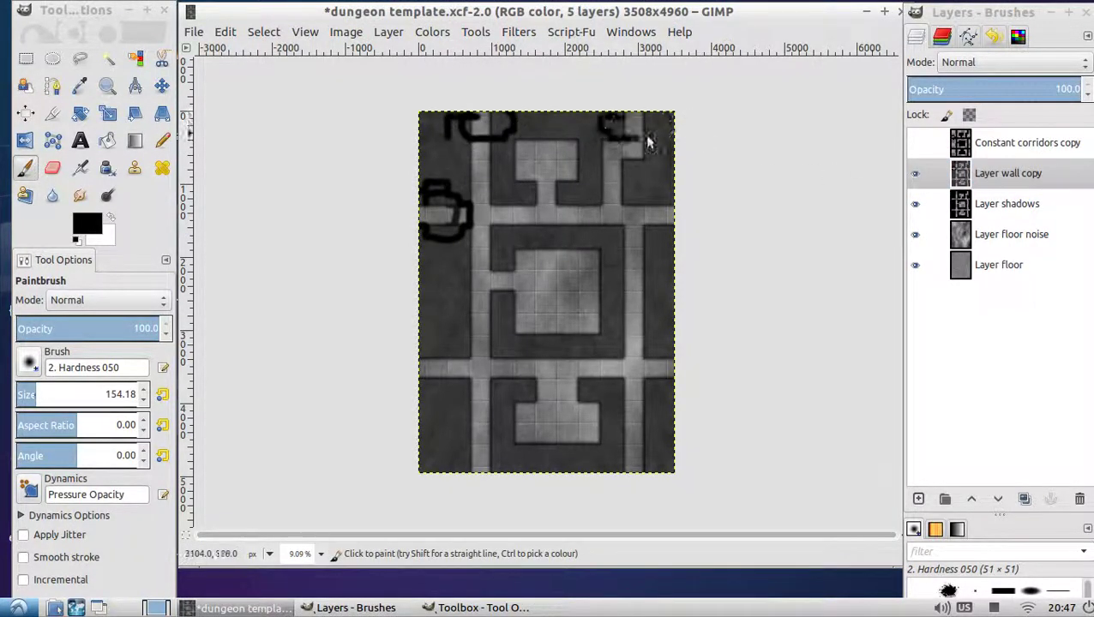
{"action": "left_click_drag", "start_coordinate": [647, 141], "coordinate": [665, 133]}
{"action": "left_click_drag", "start_coordinate": [644, 210], "coordinate": [652, 232]}
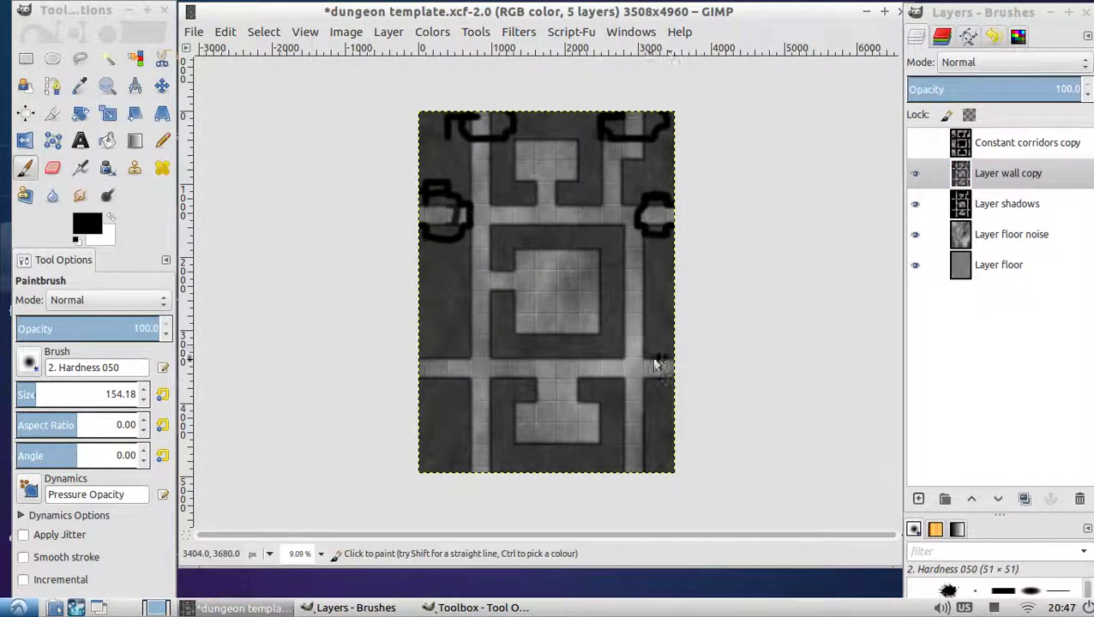
{"action": "left_click_drag", "start_coordinate": [657, 366], "coordinate": [671, 377]}
{"action": "left_click_drag", "start_coordinate": [645, 463], "coordinate": [594, 464]}
Step: Mark the bottom and lower-left openings, then fill remaining gaps in every edge opening
{"action": "left_click_drag", "start_coordinate": [507, 463], "coordinate": [482, 477]}
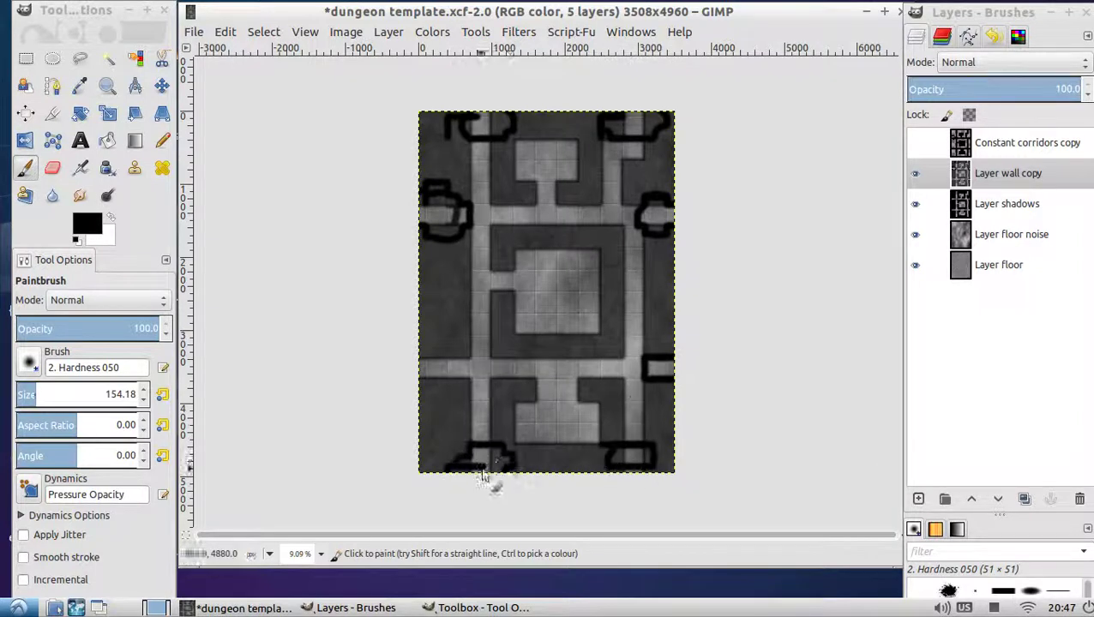
{"action": "left_click_drag", "start_coordinate": [427, 390], "coordinate": [439, 373]}
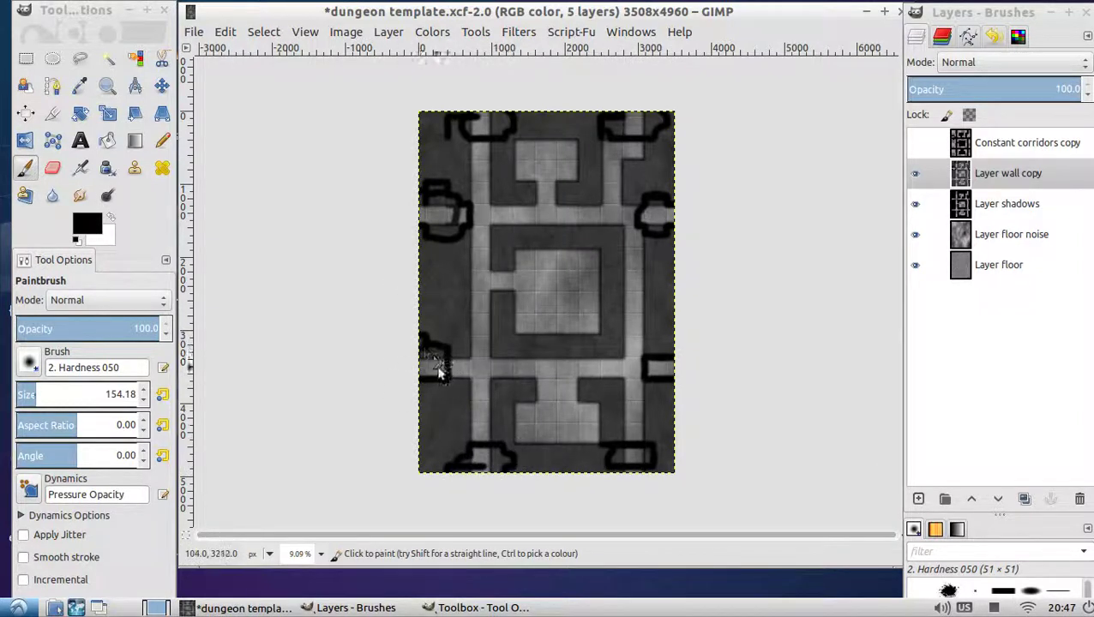
{"action": "left_click_drag", "start_coordinate": [659, 363], "coordinate": [682, 371]}
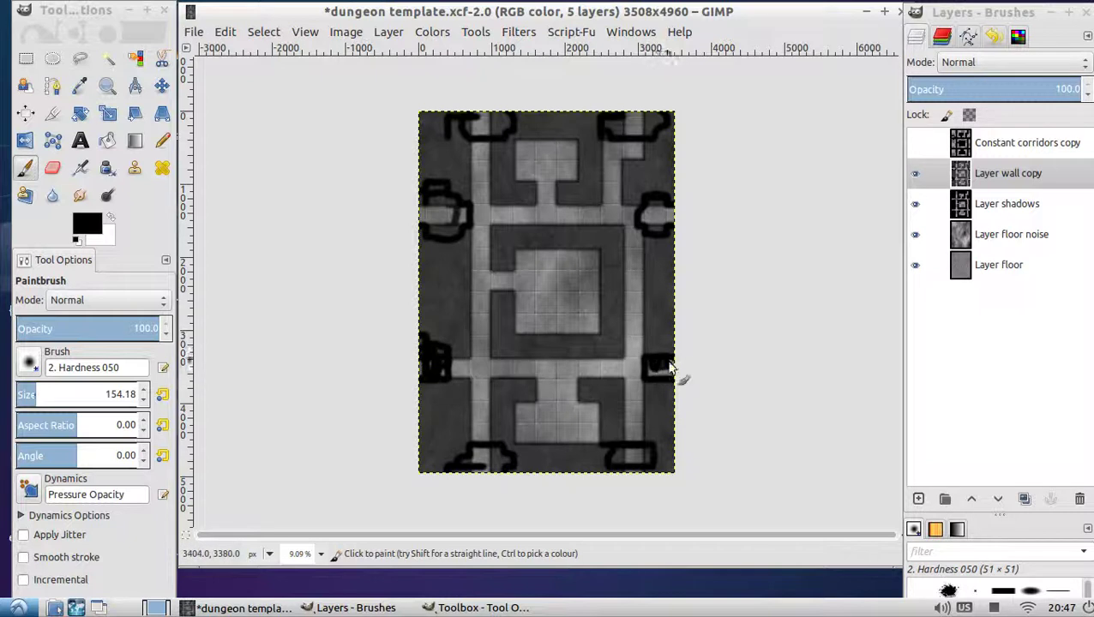
{"action": "left_click_drag", "start_coordinate": [660, 244], "coordinate": [663, 214]}
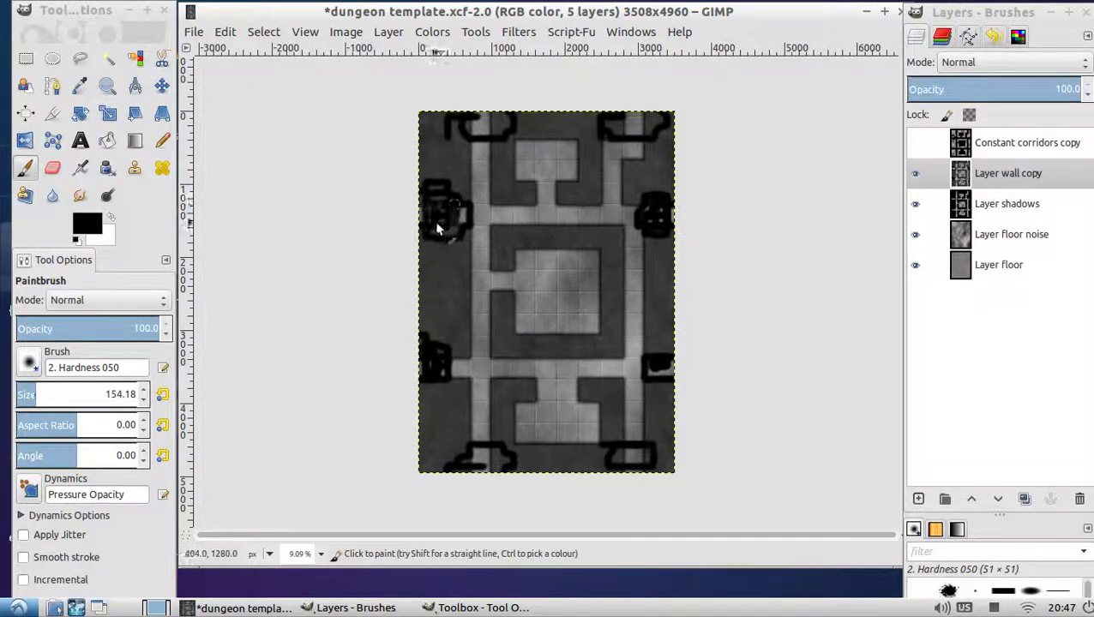
{"action": "mouse_move", "coordinate": [481, 142]}
{"action": "left_mouse_down"}
{"action": "mouse_move", "coordinate": [488, 122]}
{"action": "mouse_move", "coordinate": [487, 133]}
{"action": "left_mouse_up"}
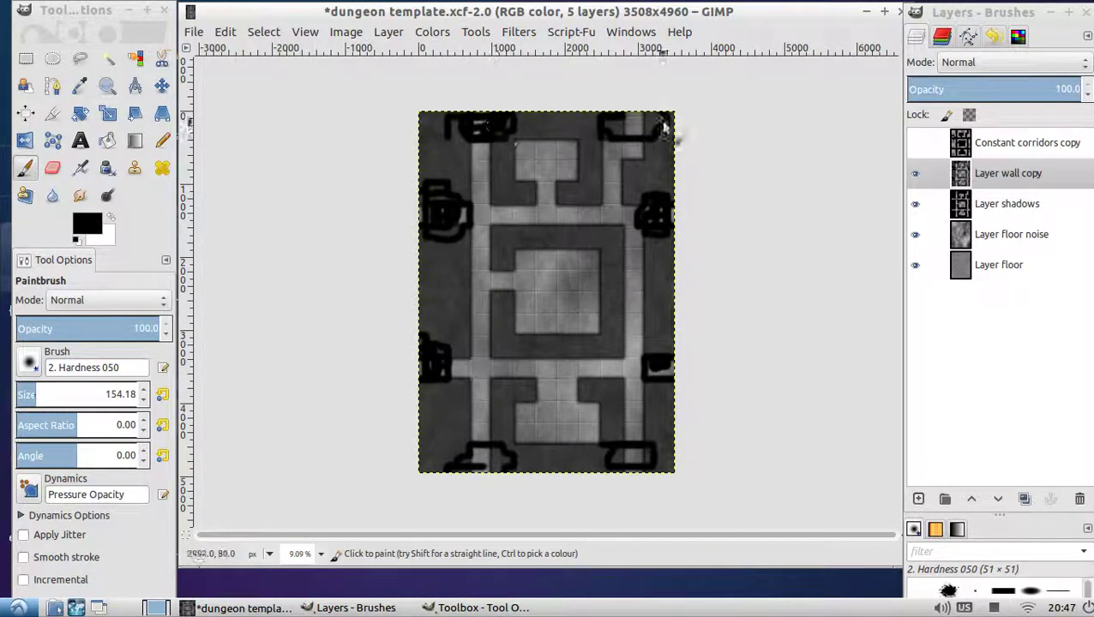
{"action": "left_click_drag", "start_coordinate": [653, 129], "coordinate": [626, 141]}
{"action": "left_click_drag", "start_coordinate": [642, 434], "coordinate": [624, 470]}
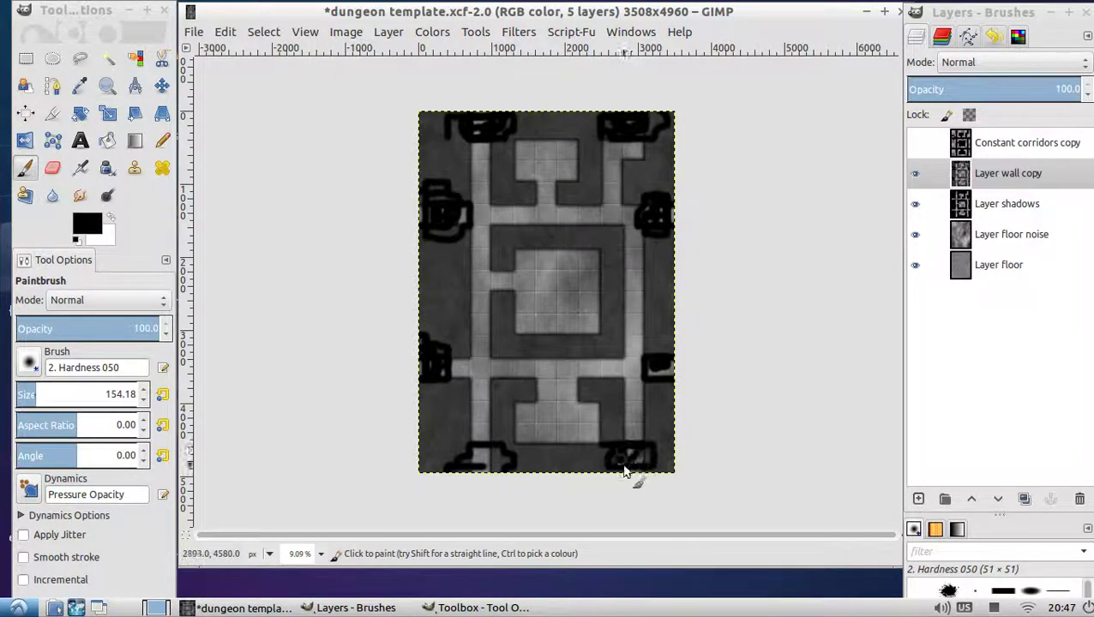
{"action": "left_click_drag", "start_coordinate": [489, 452], "coordinate": [489, 464]}
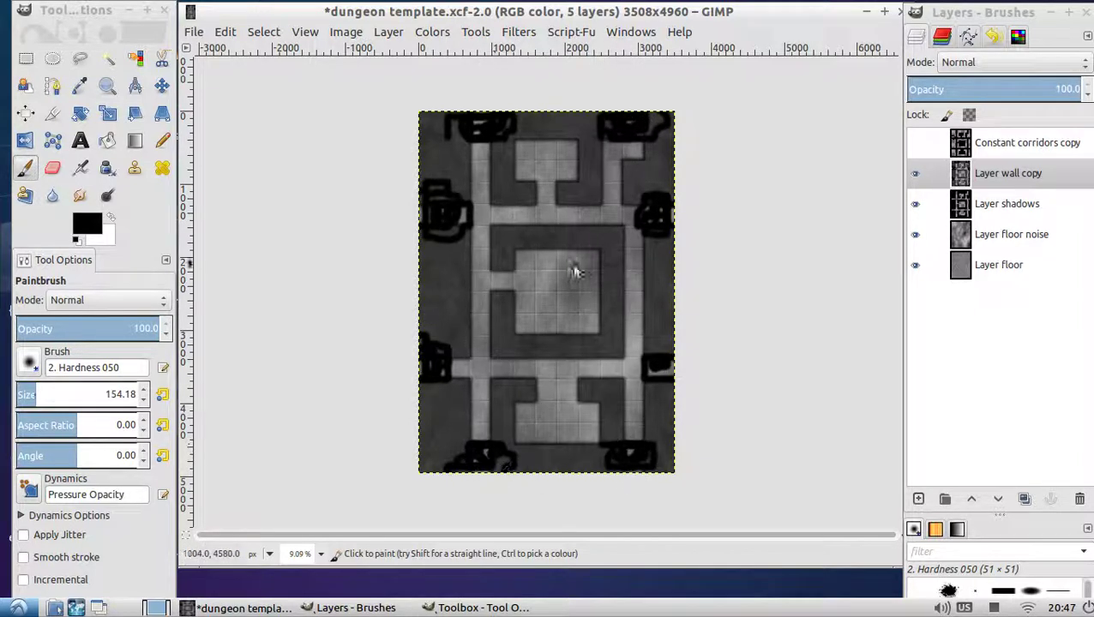